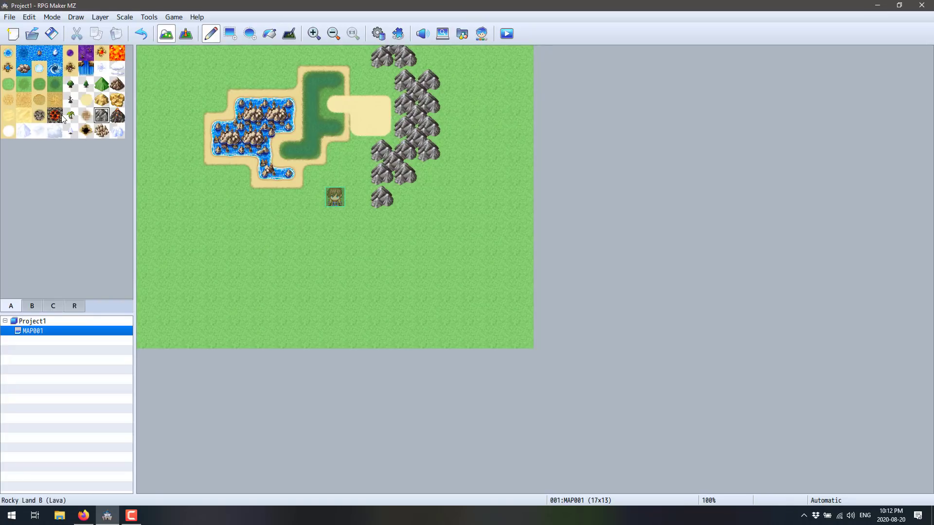
# Step: Paint a rocky-water lake with a western inlet in the map's lower middle, and bare trees across it and towards the east edge
pyautogui.click(39, 52)
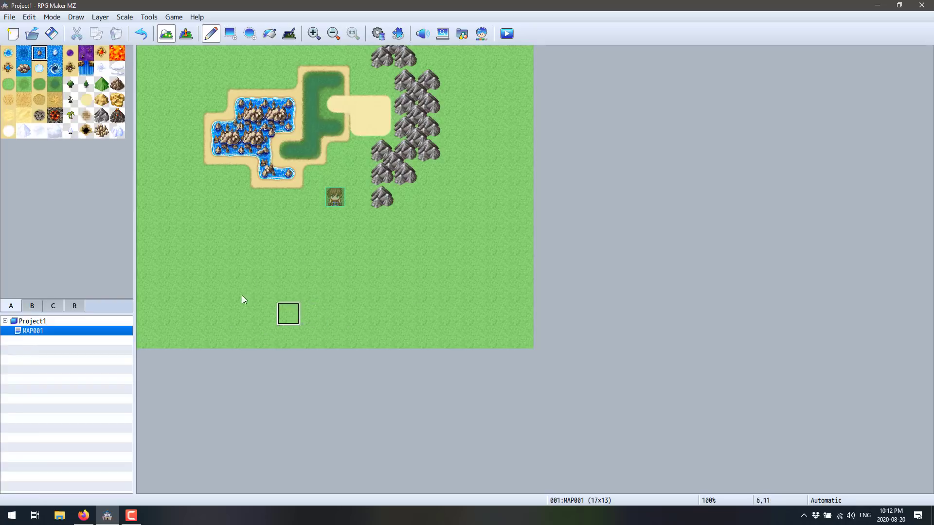
pyautogui.moveTo(261, 296)
pyautogui.mouseDown()
pyautogui.moveTo(393, 305)
pyautogui.moveTo(382, 297)
pyautogui.moveTo(395, 271)
pyautogui.moveTo(349, 269)
pyautogui.moveTo(399, 271)
pyautogui.moveTo(424, 286)
pyautogui.moveTo(402, 246)
pyautogui.moveTo(369, 253)
pyautogui.mouseUp()
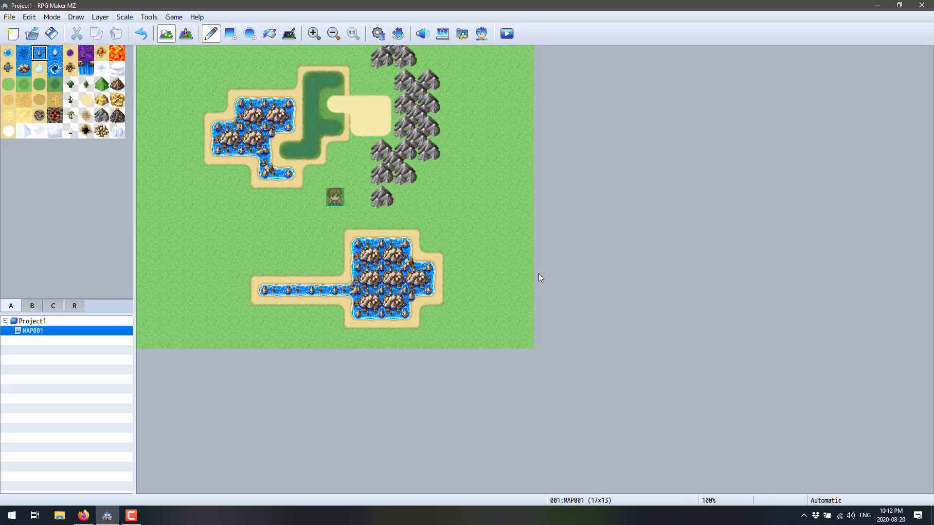
pyautogui.click(71, 100)
pyautogui.moveTo(316, 265)
pyautogui.mouseDown()
pyautogui.moveTo(354, 243)
pyautogui.moveTo(479, 267)
pyautogui.mouseUp()
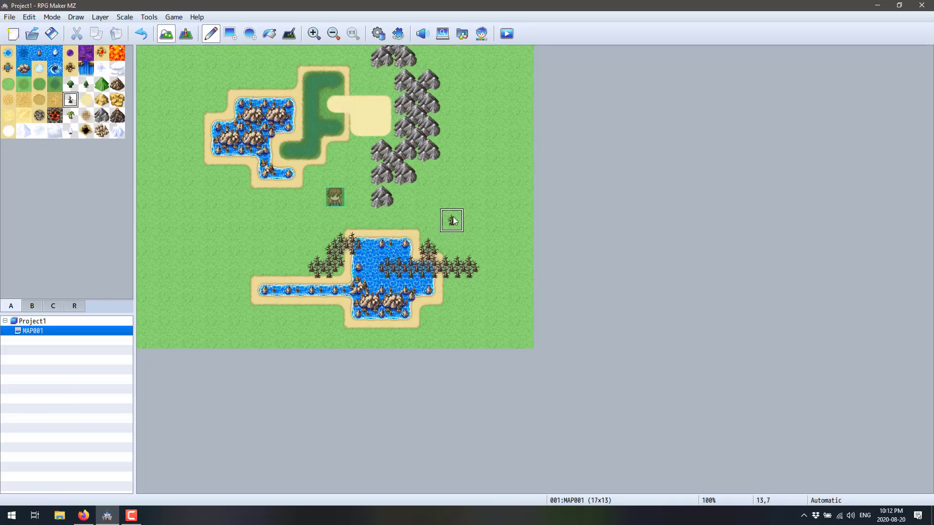
pyautogui.moveTo(452, 221); pyautogui.dragTo(508, 211)
# Step: Place three two-tile-high stone towers down the west side of the map
pyautogui.click(42, 306)
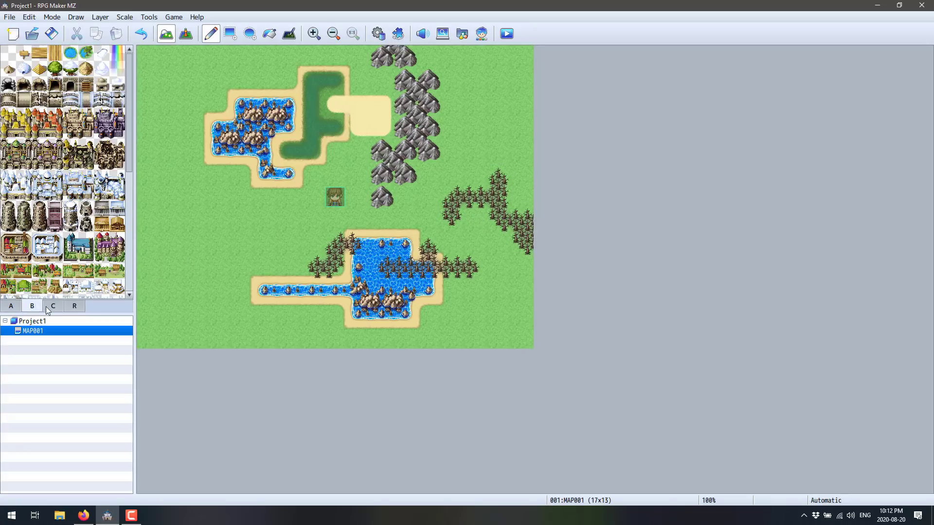
pyautogui.click(48, 306)
pyautogui.click(71, 307)
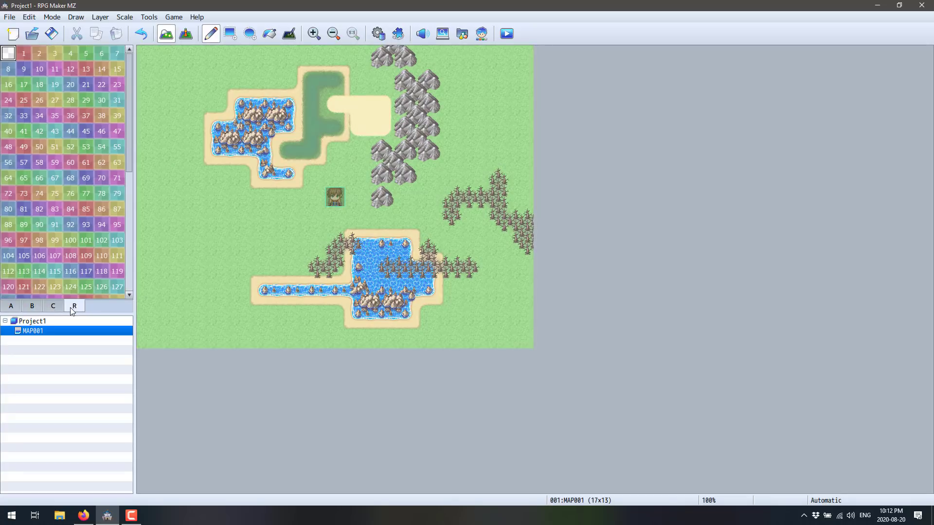
pyautogui.click(32, 306)
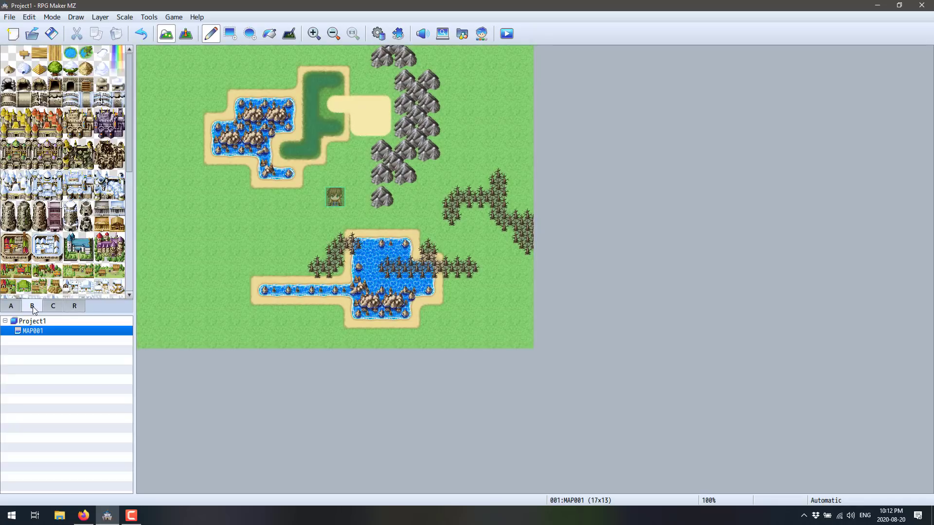
pyautogui.click(40, 226)
pyautogui.moveTo(40, 225); pyautogui.dragTo(40, 210)
pyautogui.click(195, 268)
pyautogui.click(173, 197)
pyautogui.click(172, 104)
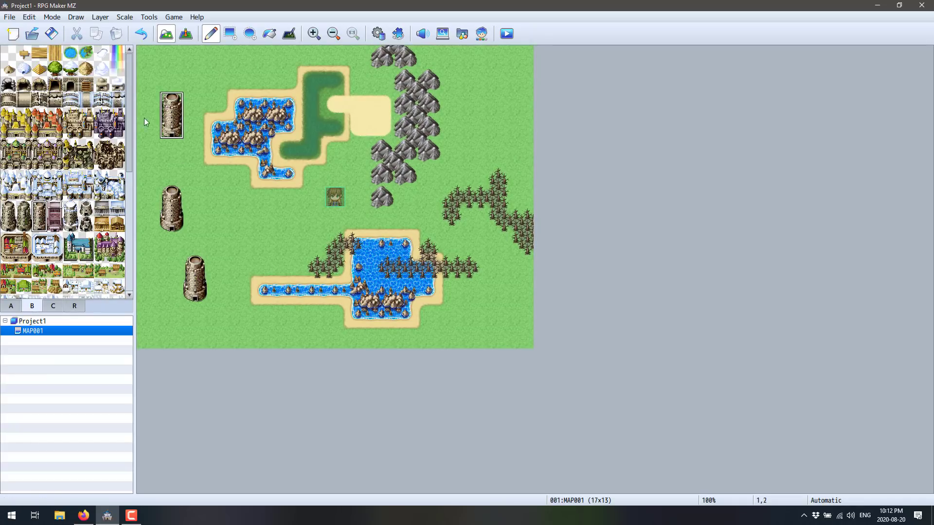
# Step: Place two dark Fort B buildings side by side on the grass east of the upper mountains
pyautogui.scroll(-5, 122, 146)
pyautogui.scroll(5, 128, 124)
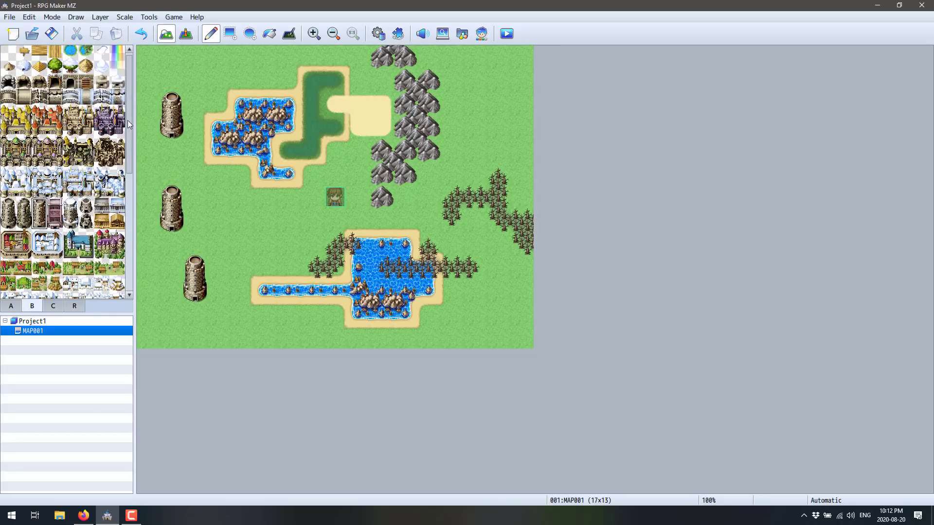
pyautogui.moveTo(101, 112); pyautogui.dragTo(117, 127)
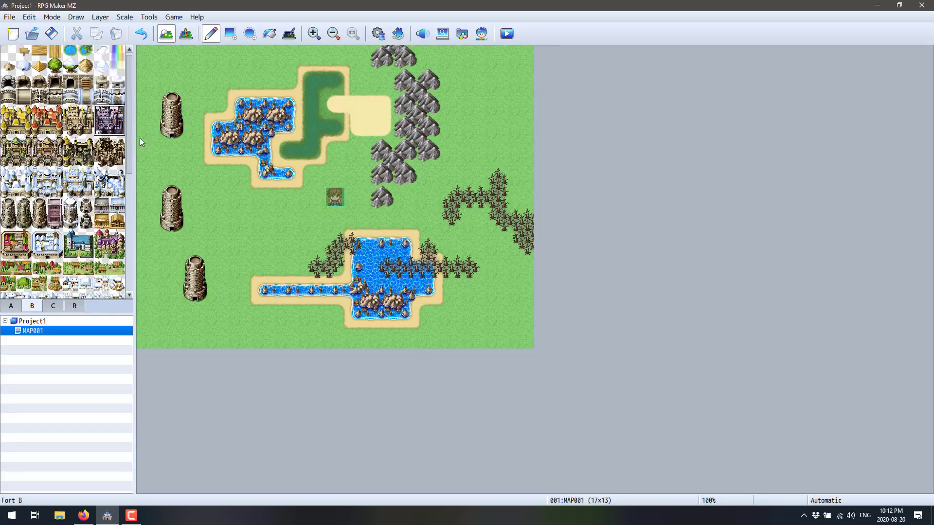
pyautogui.click(459, 103)
pyautogui.click(503, 104)
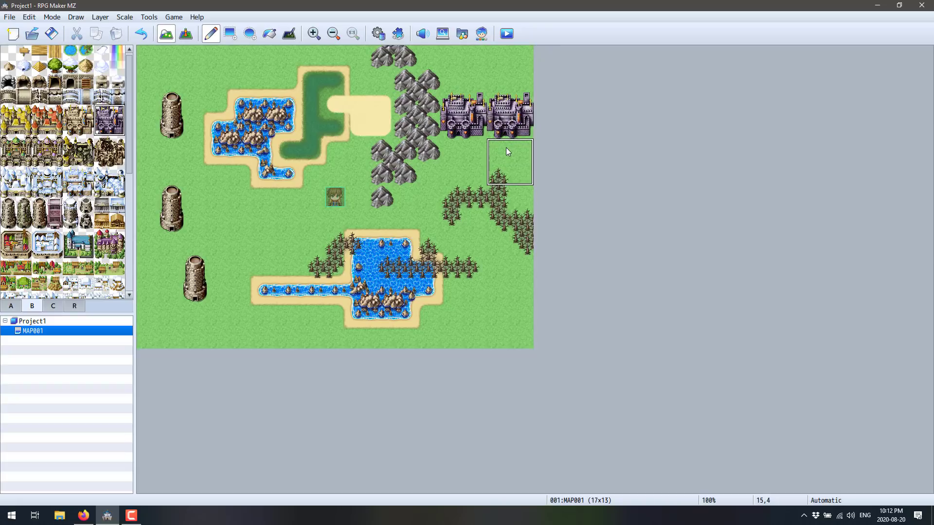
# Step: Place three Hospital buildings: one between the two southern towers and the lake, and two near the map's northwest corner
pyautogui.click(53, 306)
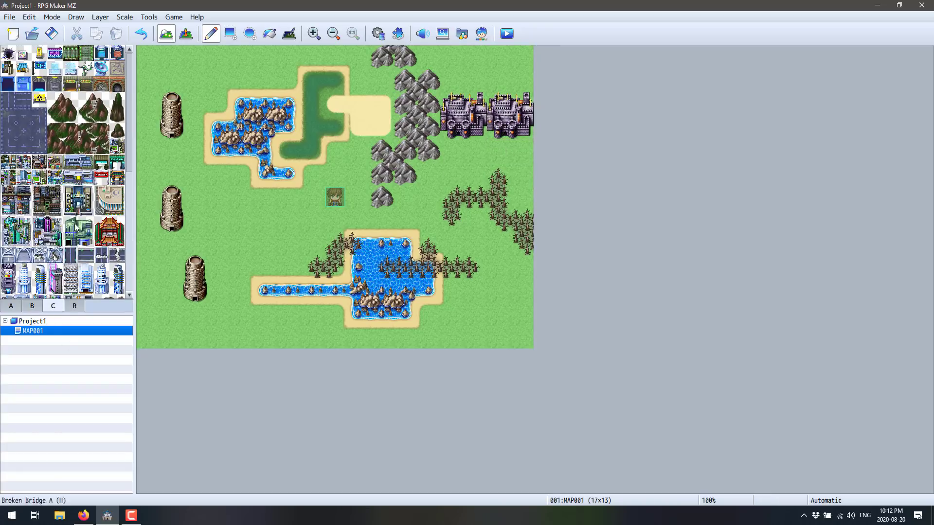
pyautogui.moveTo(101, 210); pyautogui.dragTo(114, 196)
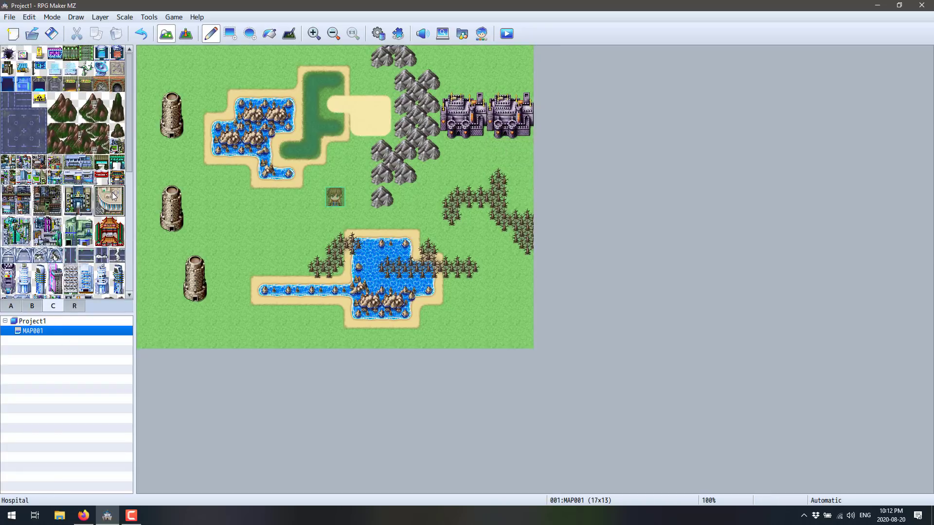
pyautogui.click(218, 214)
pyautogui.click(191, 80)
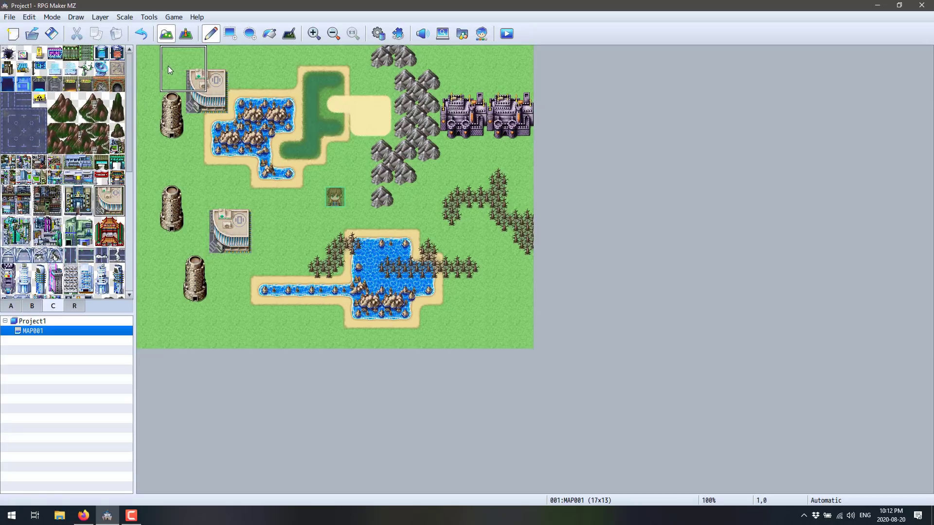
pyautogui.click(152, 66)
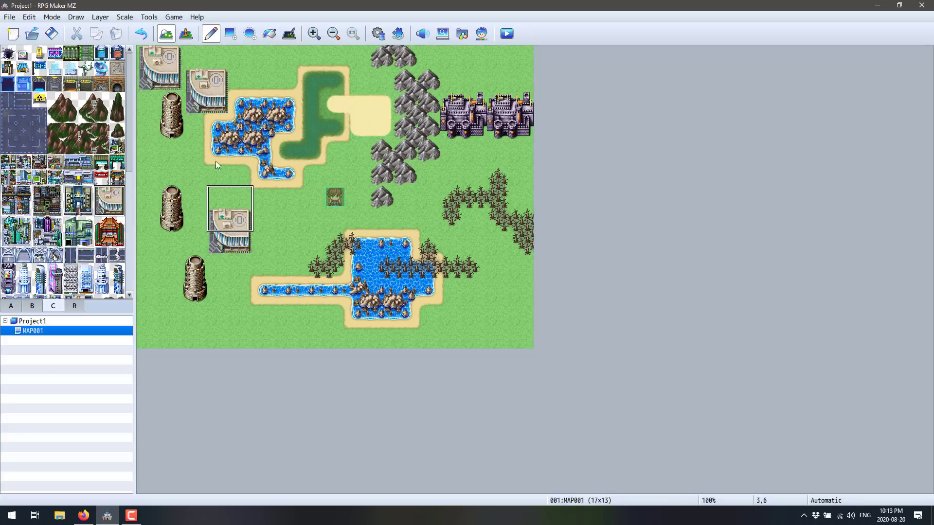
# Step: Switch to event editing and view the settings for a new event at tile 12,6 without creating it
pyautogui.click(186, 34)
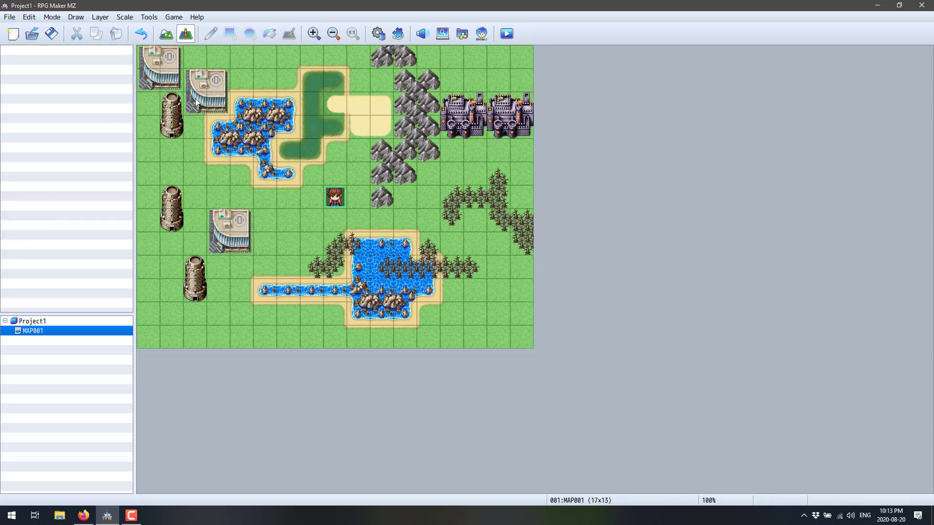
pyautogui.doubleClick(431, 194)
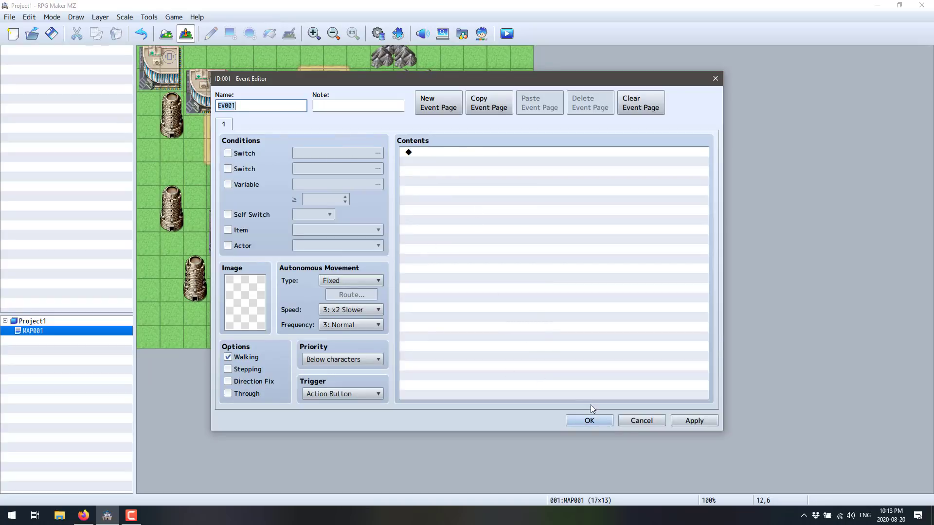
pyautogui.click(641, 421)
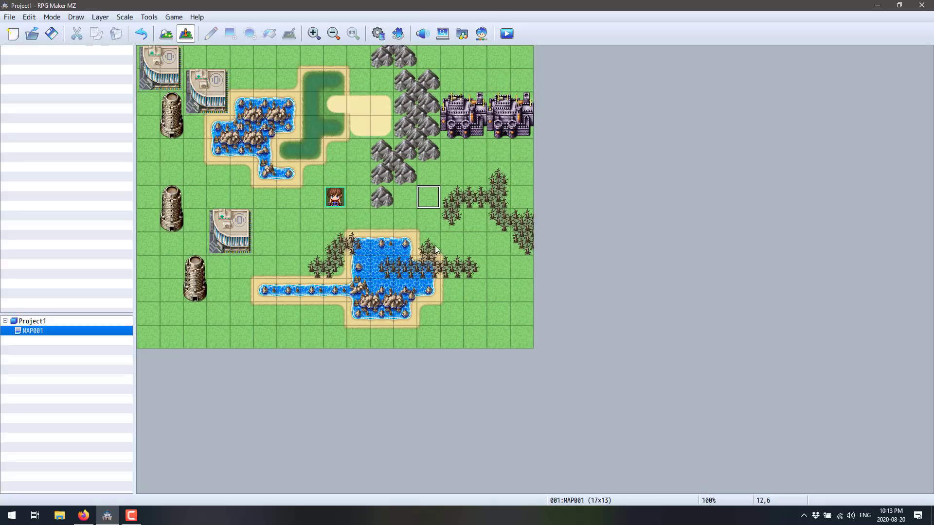
# Step: View the project's plugin list and close it unchanged
pyautogui.click(397, 33)
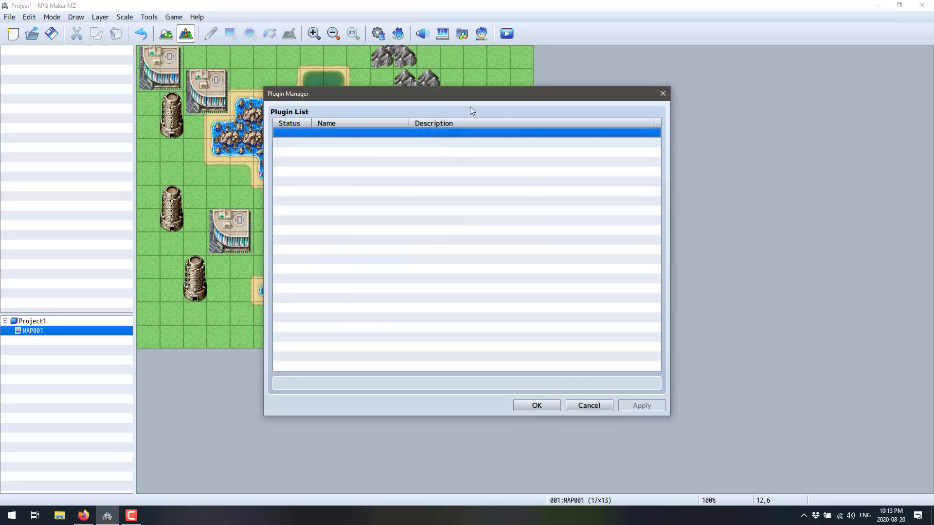
pyautogui.click(663, 93)
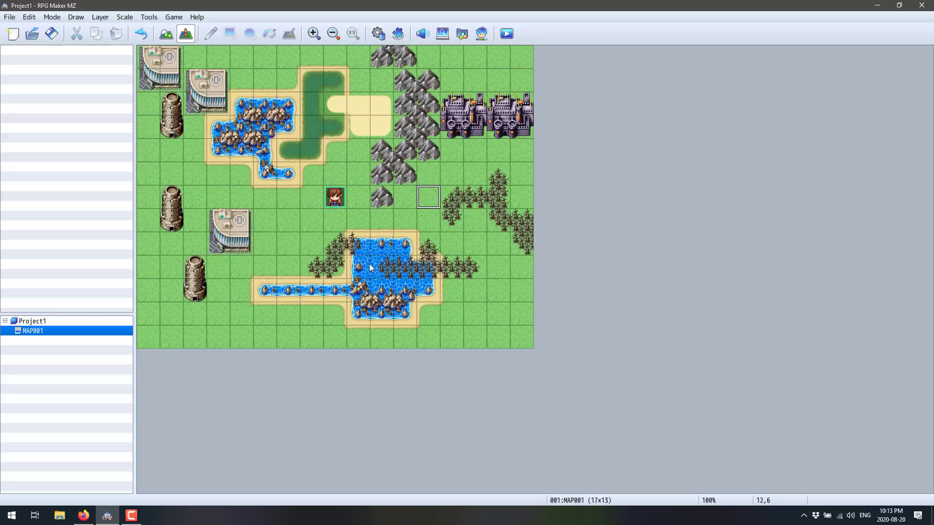
# Step: Examine the database categories from Actors through Classes, Skills, Items, Weapons, Armors, Enemies, Troops, States and Animations
pyautogui.click(150, 18)
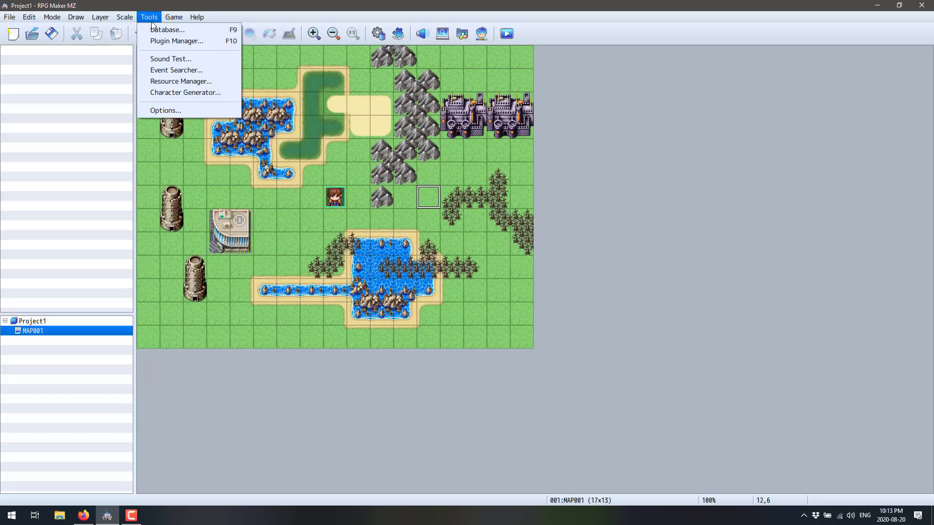
pyautogui.click(153, 29)
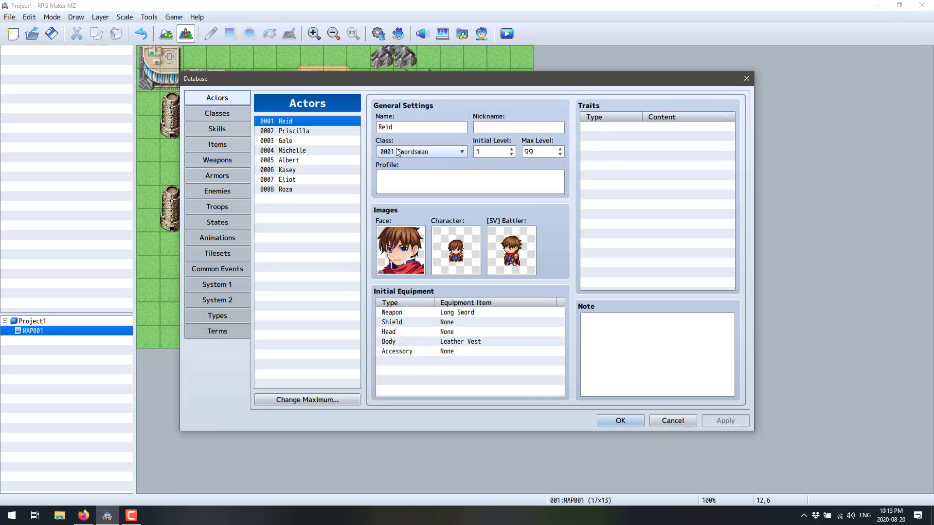
pyautogui.click(216, 114)
pyautogui.click(223, 128)
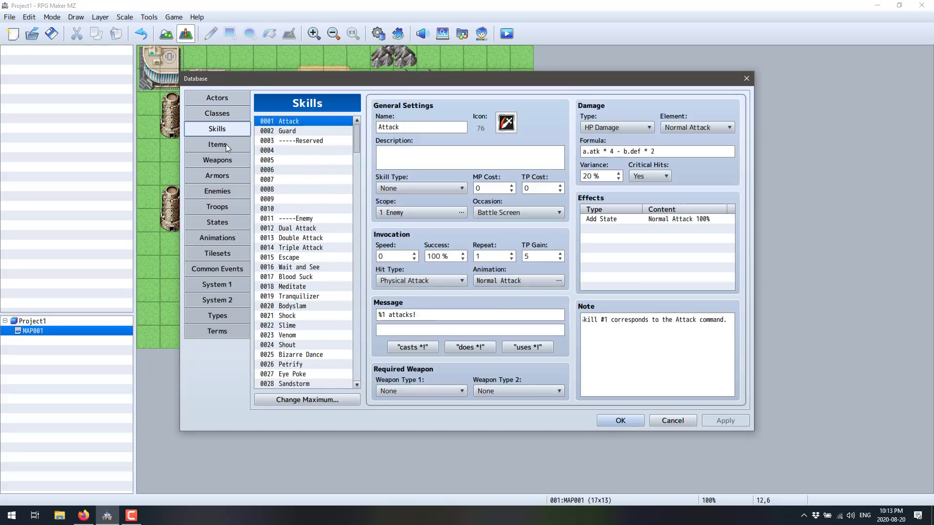
pyautogui.click(225, 144)
pyautogui.click(228, 159)
pyautogui.click(230, 175)
pyautogui.click(228, 192)
pyautogui.click(229, 207)
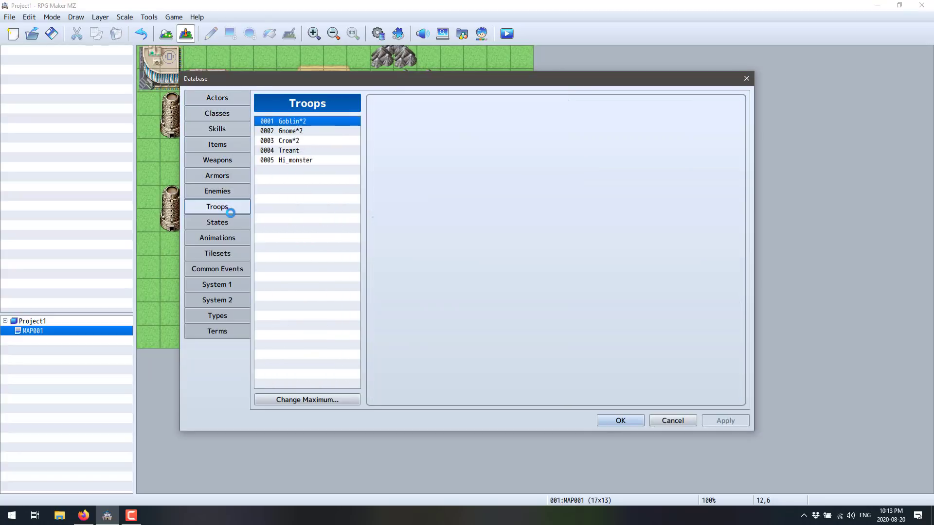
pyautogui.click(229, 227)
pyautogui.click(230, 241)
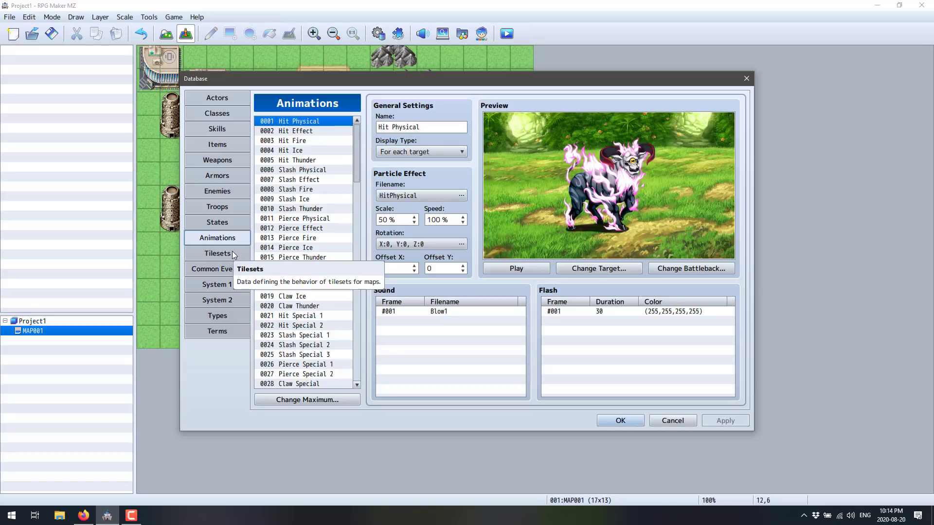
# Step: Examine the Tilesets in the database, comparing the Inside, SF Outside, SF Inside and Overworld sets
pyautogui.click(232, 251)
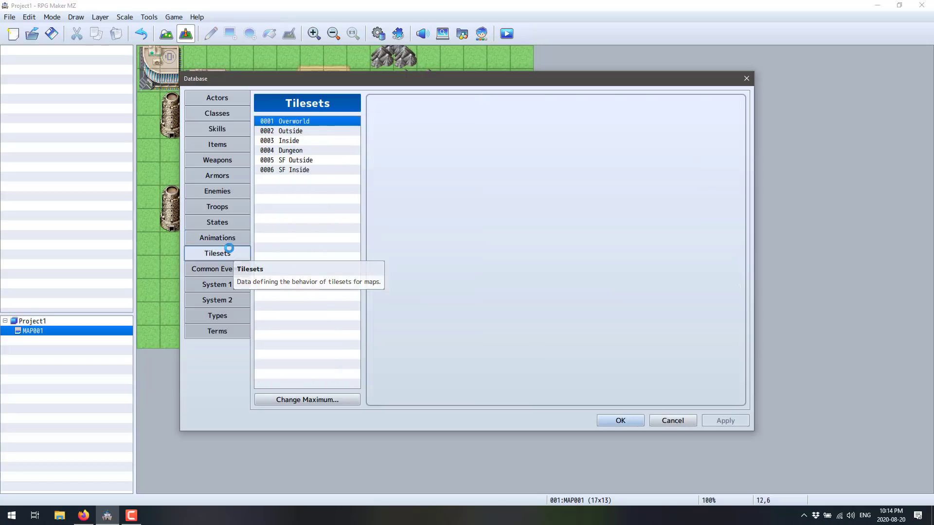
pyautogui.click(226, 268)
pyautogui.click(225, 254)
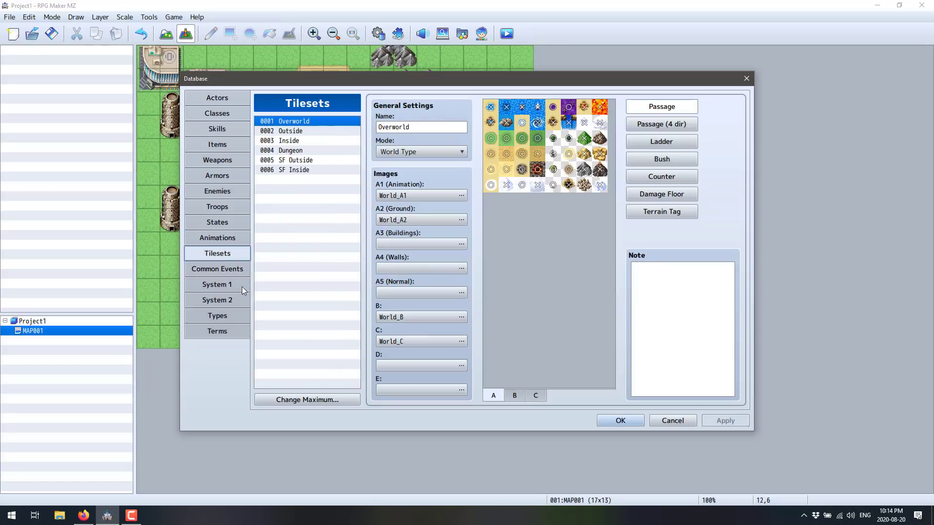
pyautogui.click(327, 140)
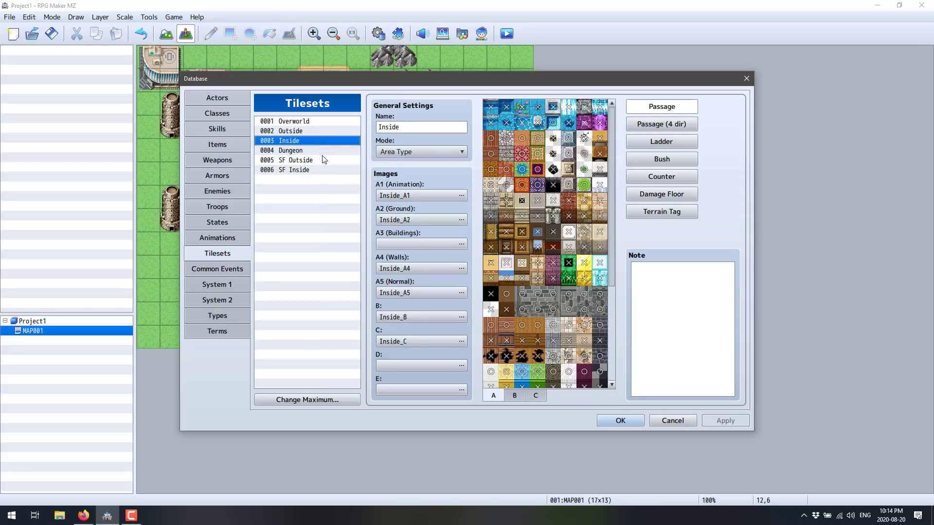
pyautogui.click(324, 160)
pyautogui.click(317, 169)
pyautogui.click(311, 140)
pyautogui.click(310, 122)
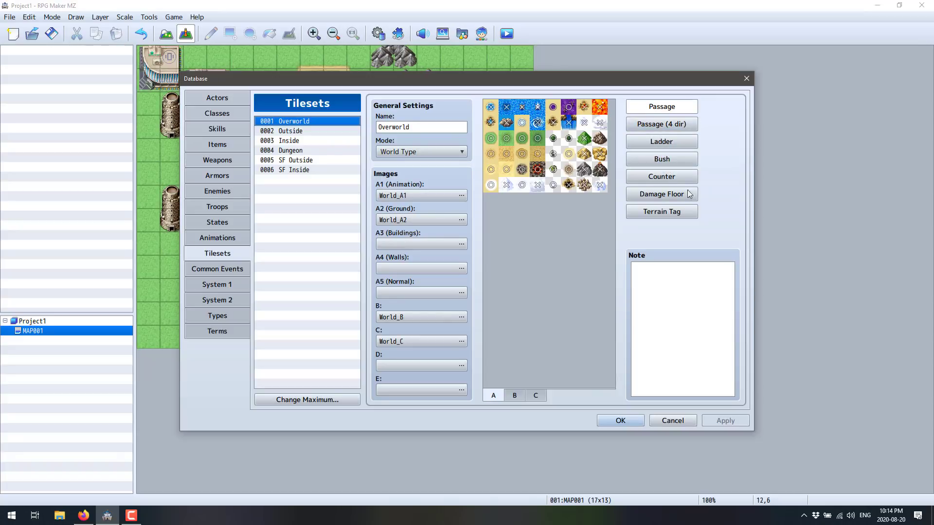
# Step: Review the database's Classes and Items, and close the database without changes
pyautogui.click(219, 107)
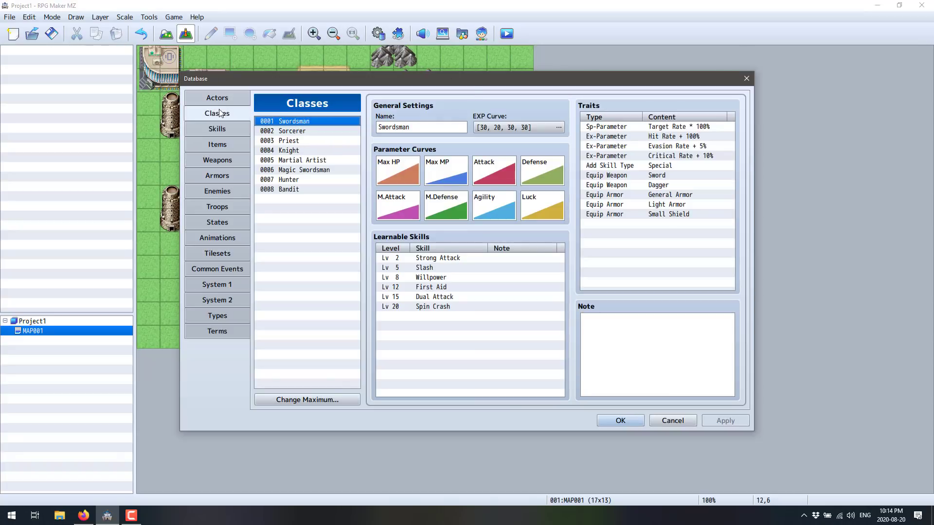
pyautogui.click(223, 146)
pyautogui.click(747, 78)
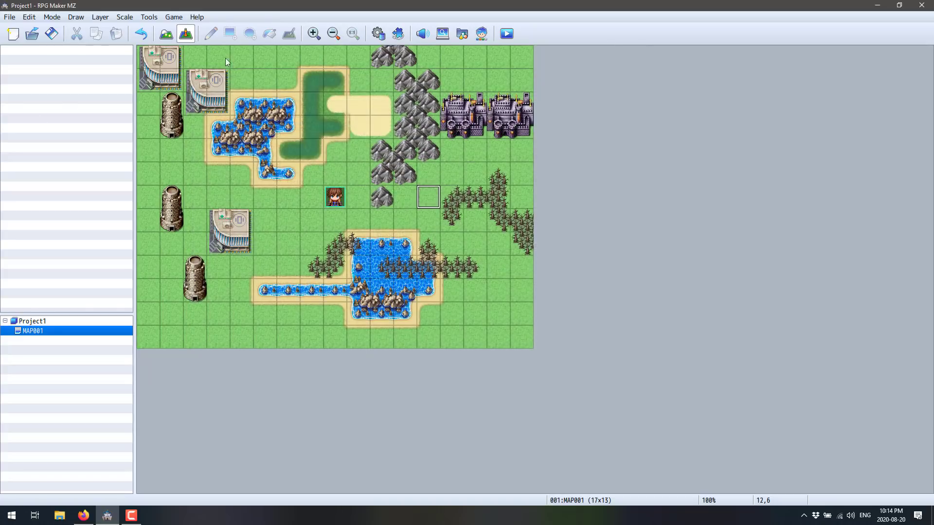
# Step: Preview several randomized male characters in the Character Generator and close it without saving any
pyautogui.click(148, 17)
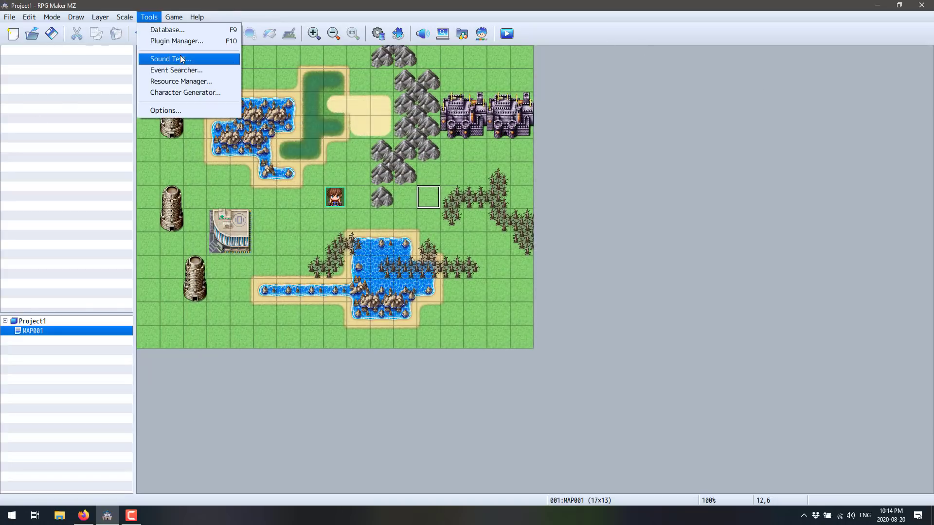
pyautogui.click(189, 92)
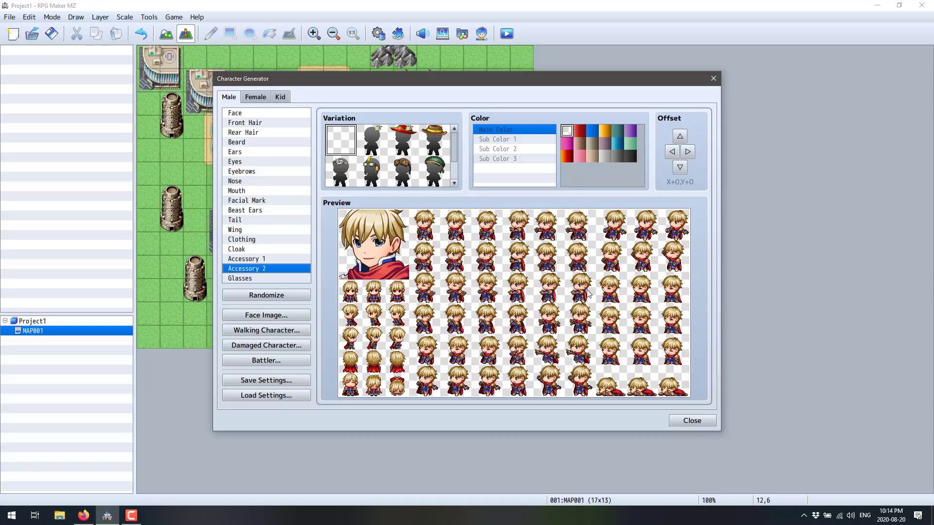
pyautogui.click(282, 297)
pyautogui.click(282, 296)
pyautogui.click(281, 296)
pyautogui.click(281, 297)
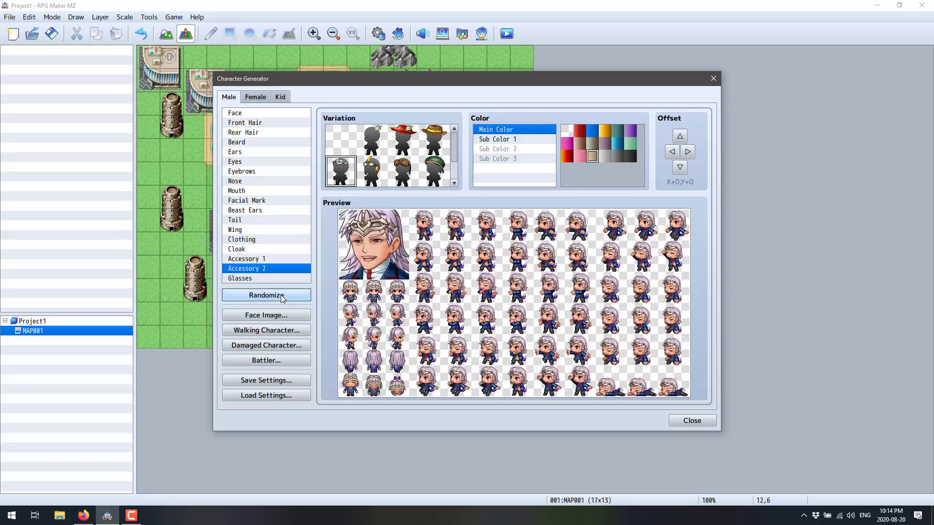
pyautogui.click(282, 297)
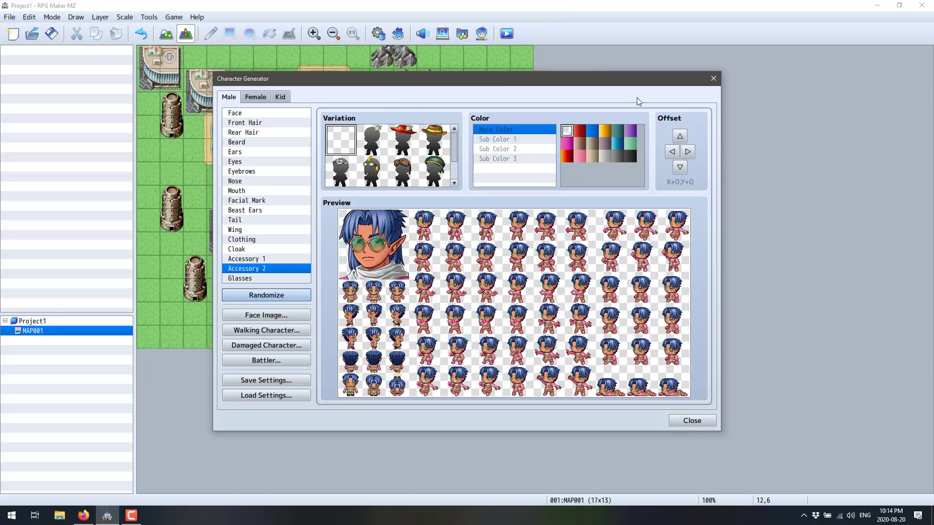
pyautogui.click(713, 80)
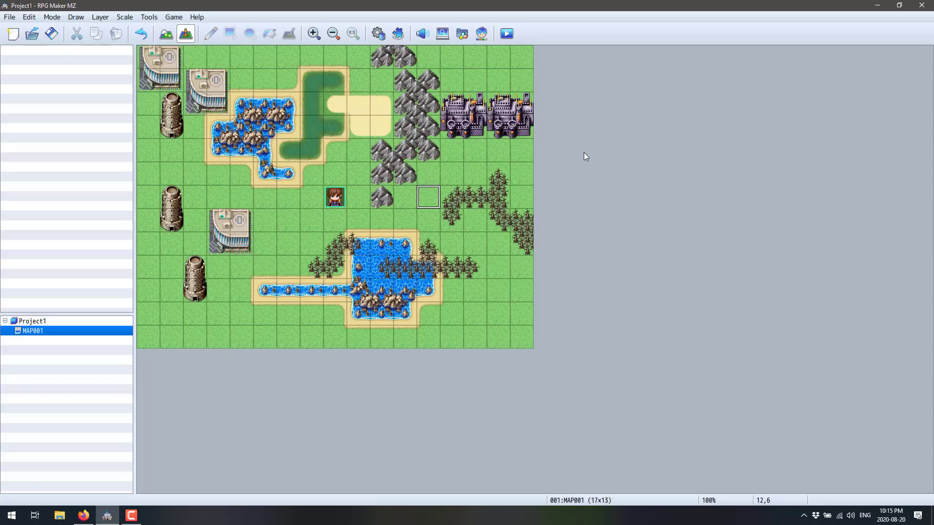
# Step: Switch to Firefox and read the Map Editor features on the RPG Maker MZ product page, including layers, map trees and image saving
pyautogui.click(84, 517)
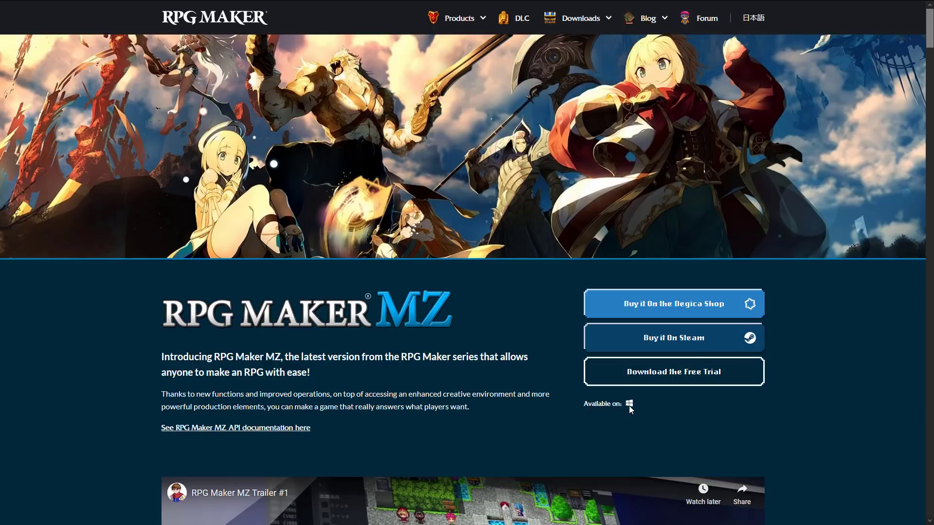
pyautogui.moveTo(275, 4)
pyautogui.scroll(-9, 406, 232)
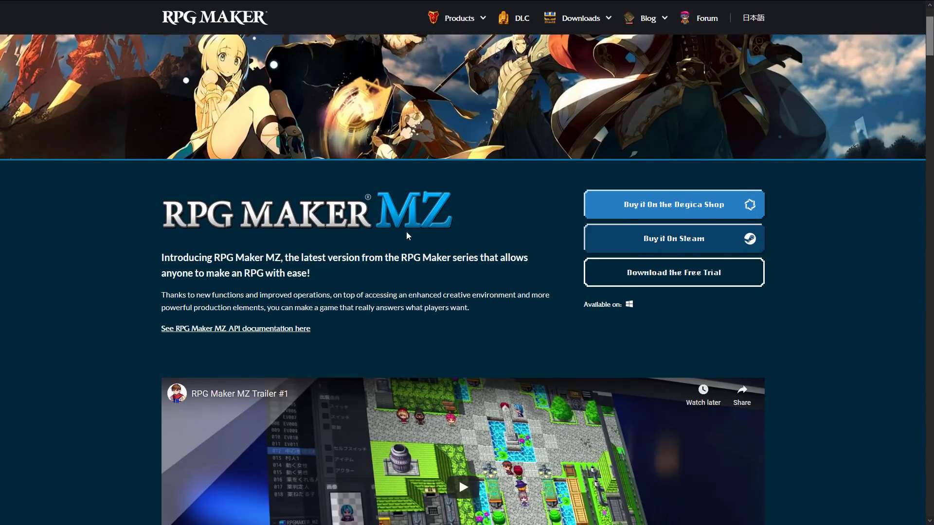
pyautogui.scroll(-10, 410, 232)
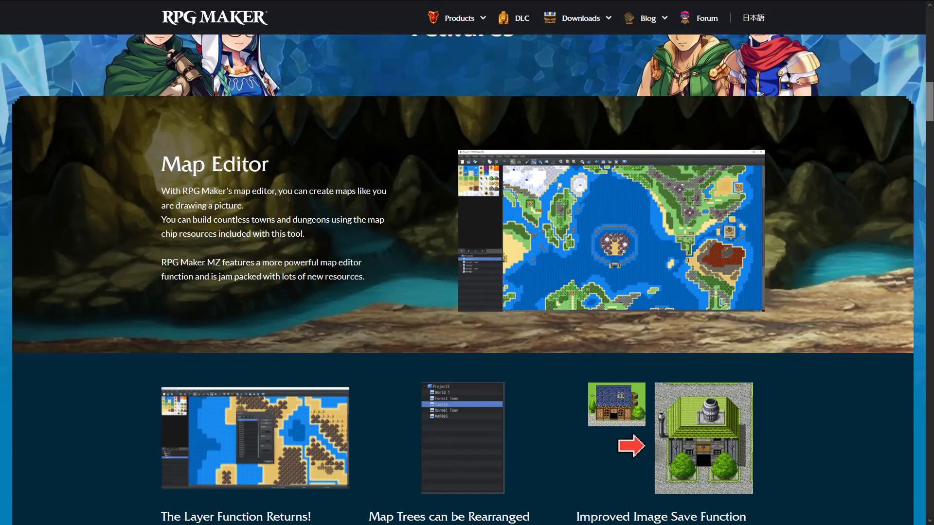
pyautogui.scroll(-3, 215, 177)
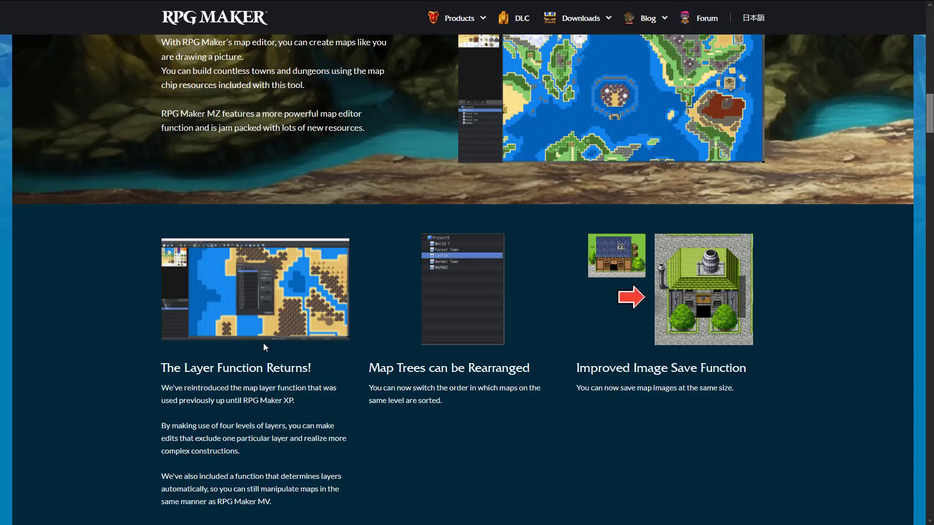
pyautogui.scroll(-1, 263, 343)
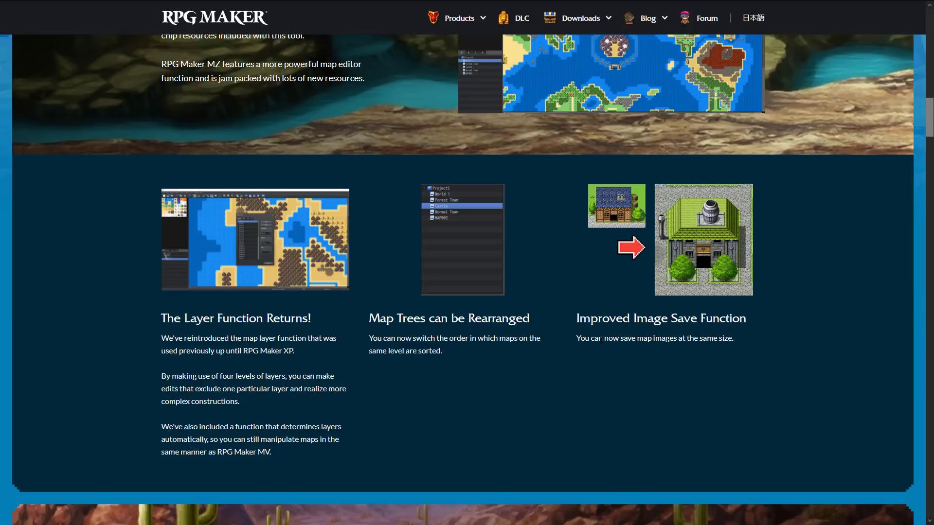
# Step: Read the Character Generation section, covering Adjust Component Positioning and Add New Color Palettes
pyautogui.scroll(-9, 659, 331)
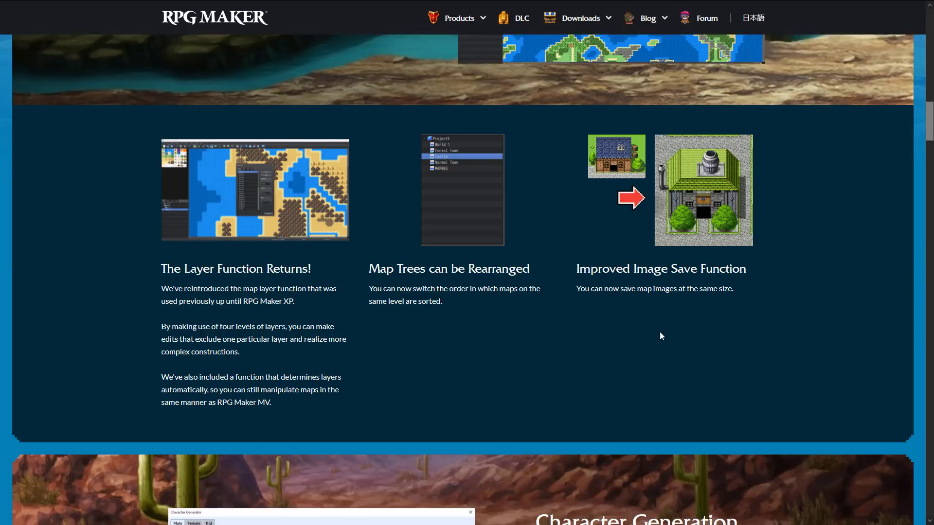
pyautogui.scroll(-1, 607, 310)
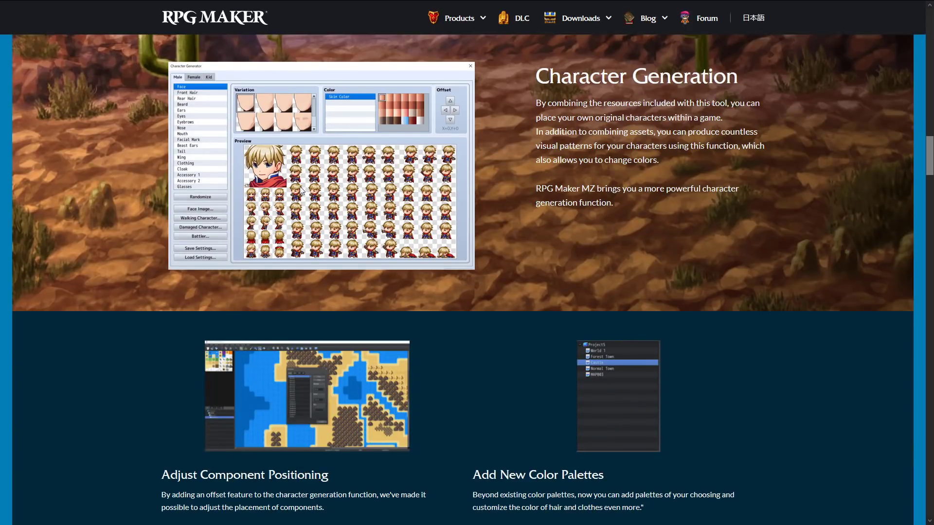
pyautogui.scroll(-3, 475, 266)
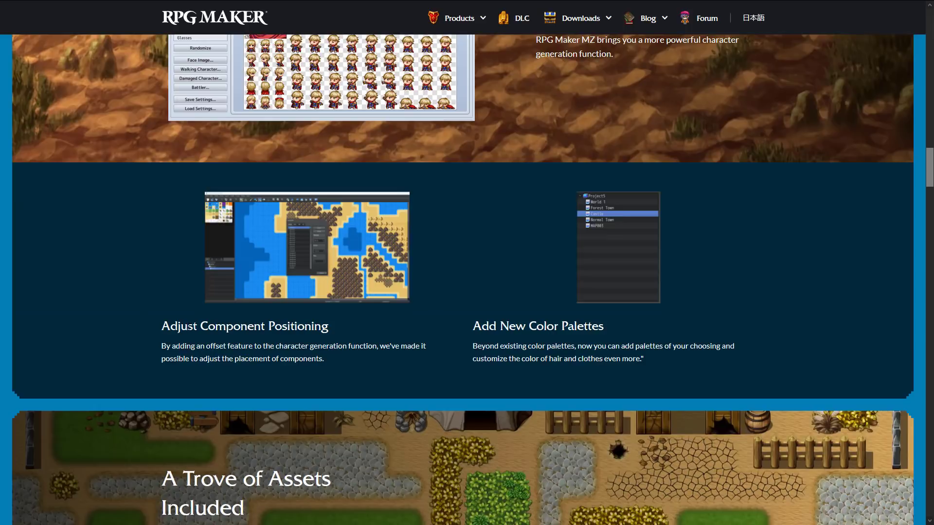
pyautogui.moveTo(167, 345); pyautogui.dragTo(373, 359)
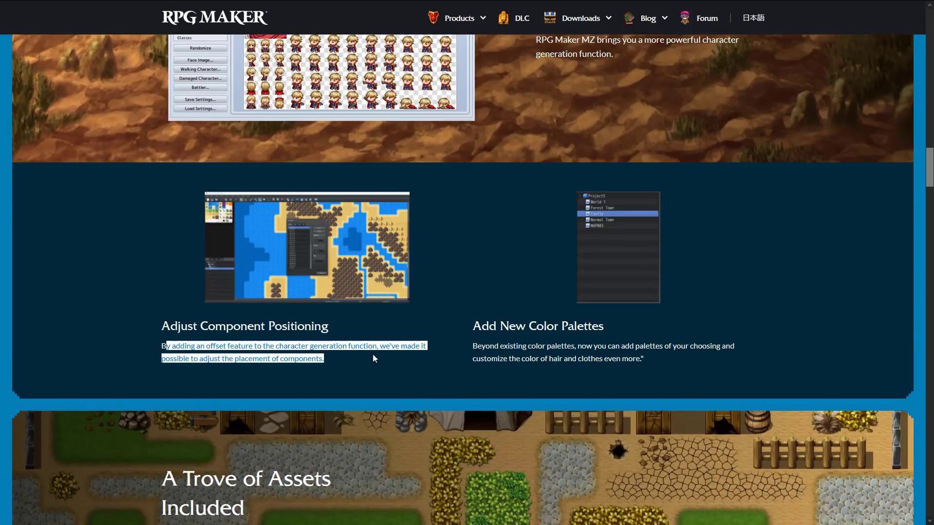
pyautogui.click(374, 357)
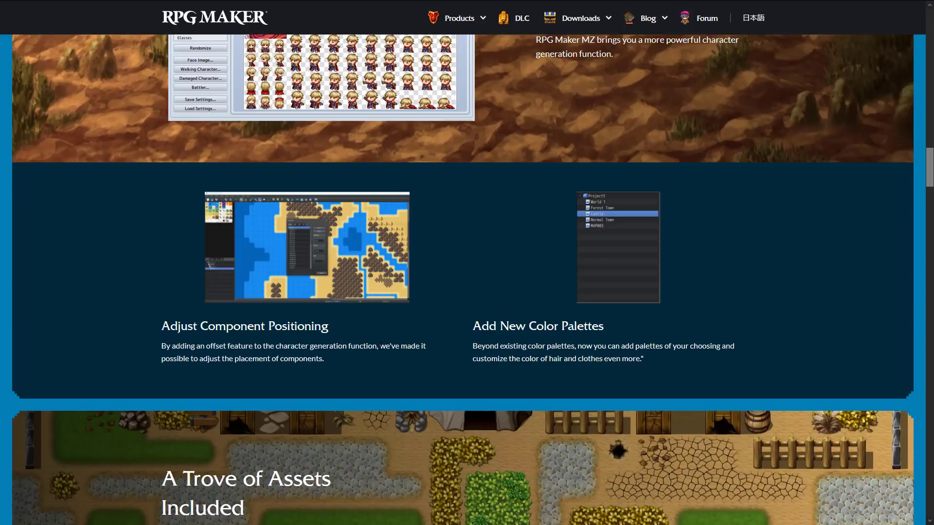
pyautogui.scroll(-1, 377, 347)
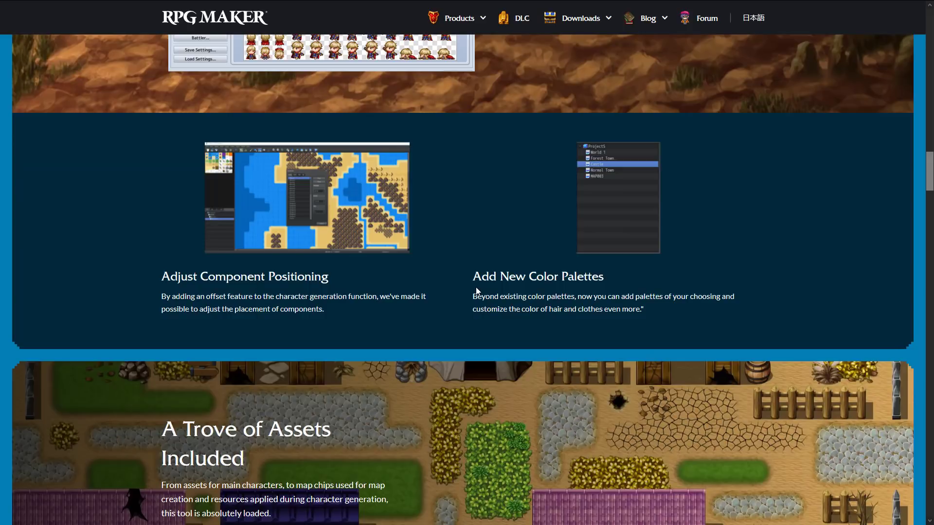
pyautogui.moveTo(476, 296); pyautogui.dragTo(597, 296)
# Step: Switch to RPG Maker MZ to check the Character Generator's color and offset options, and return to the product page in Firefox
pyautogui.hotkey('alt', 'Tab')
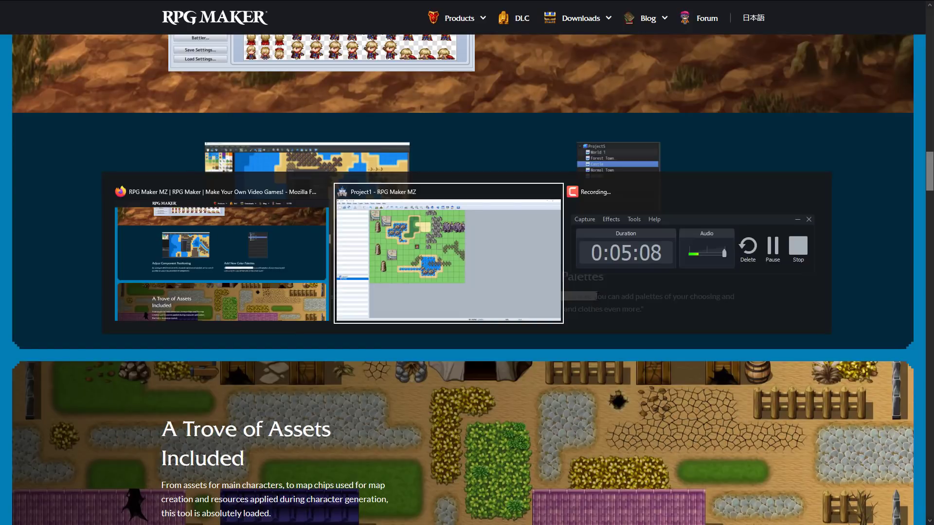
pyautogui.click(154, 17)
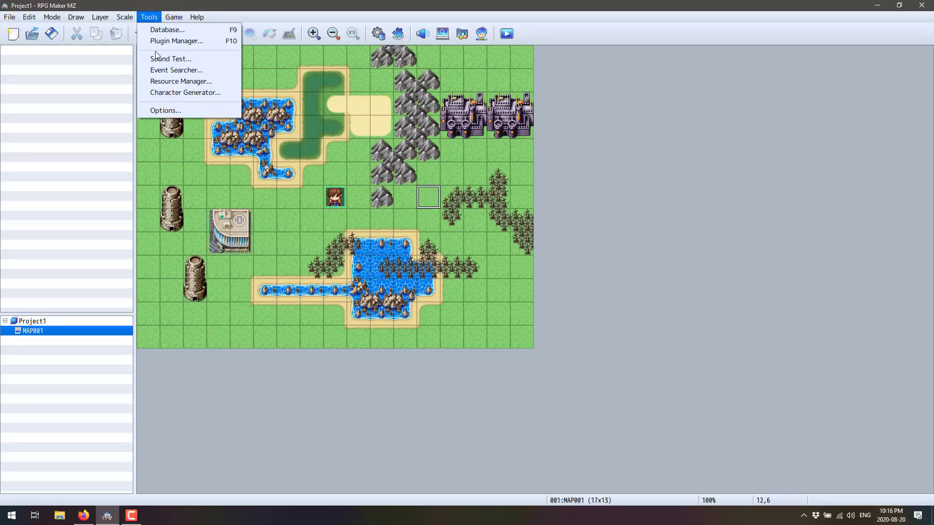
pyautogui.click(171, 92)
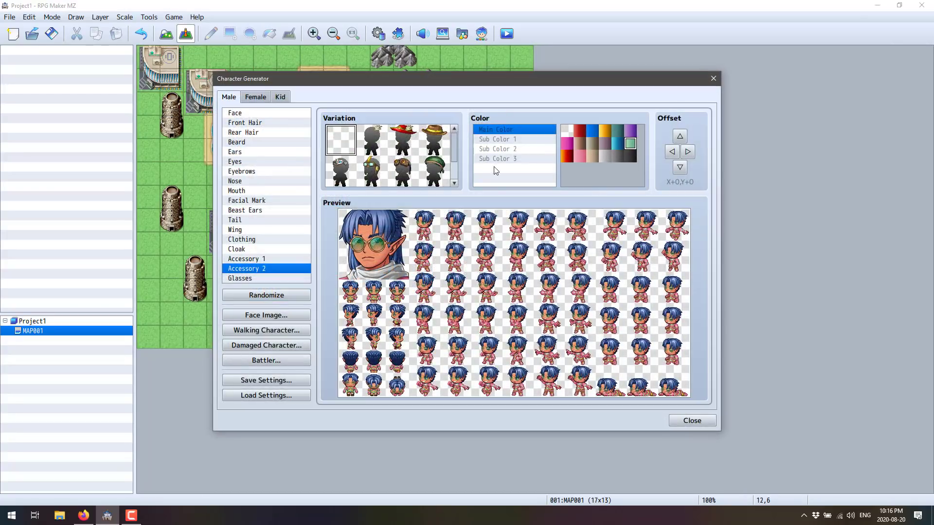
pyautogui.hotkey('alt', 'Tab')
pyautogui.click(638, 297)
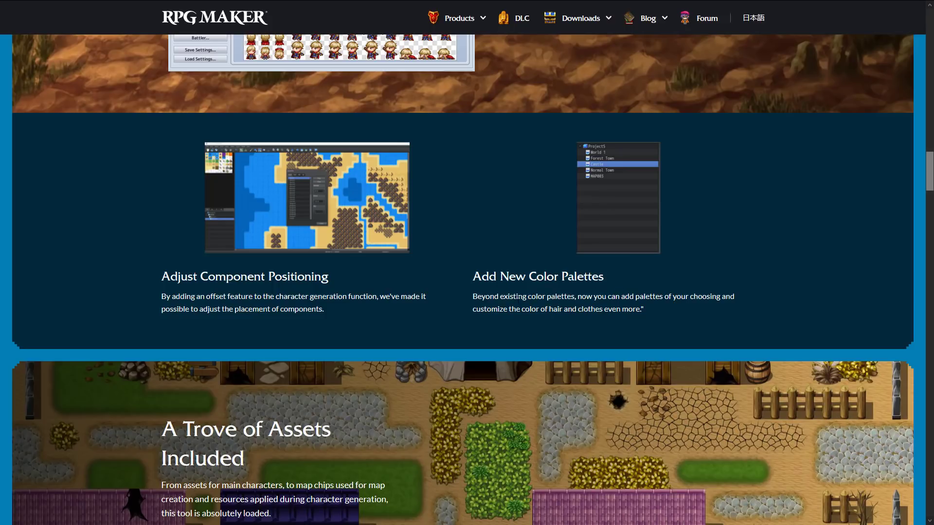
# Step: Compare the Character Resources text under A Trove of Assets Included with the map editor's layer function description
pyautogui.scroll(-8, 511, 297)
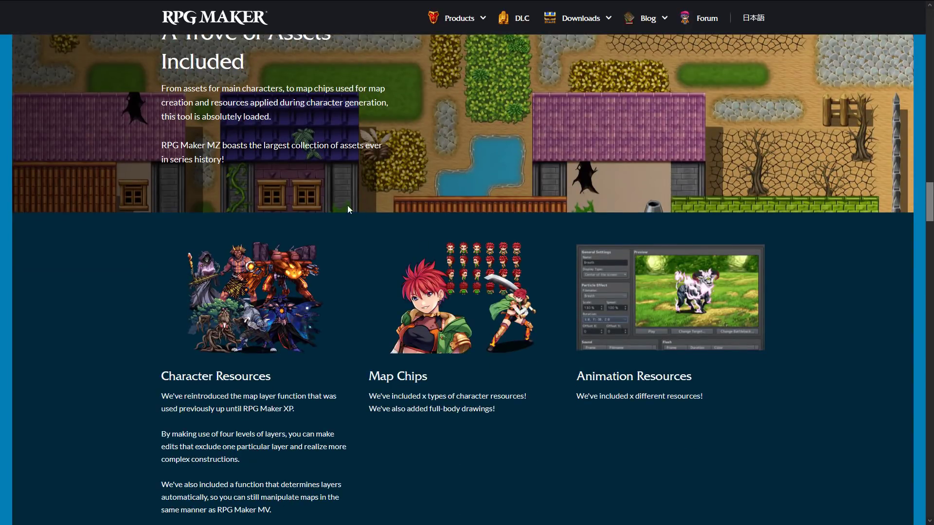
pyautogui.scroll(-1, 348, 206)
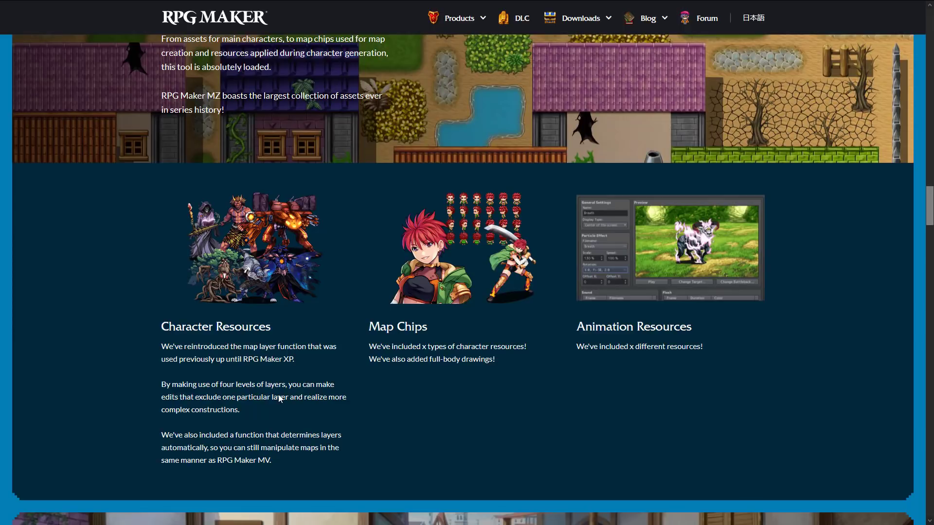
pyautogui.scroll(10, 275, 378)
pyautogui.scroll(11, 275, 377)
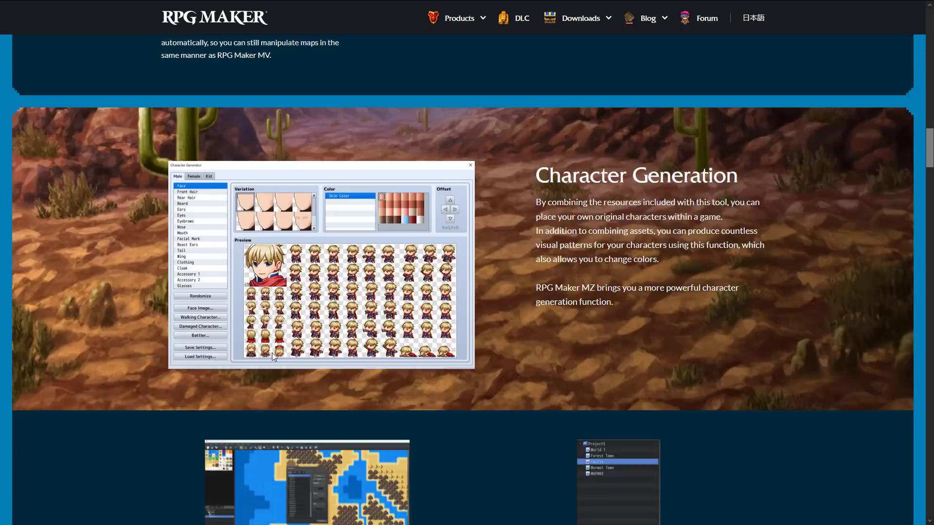
pyautogui.moveTo(294, 227); pyautogui.dragTo(293, 278)
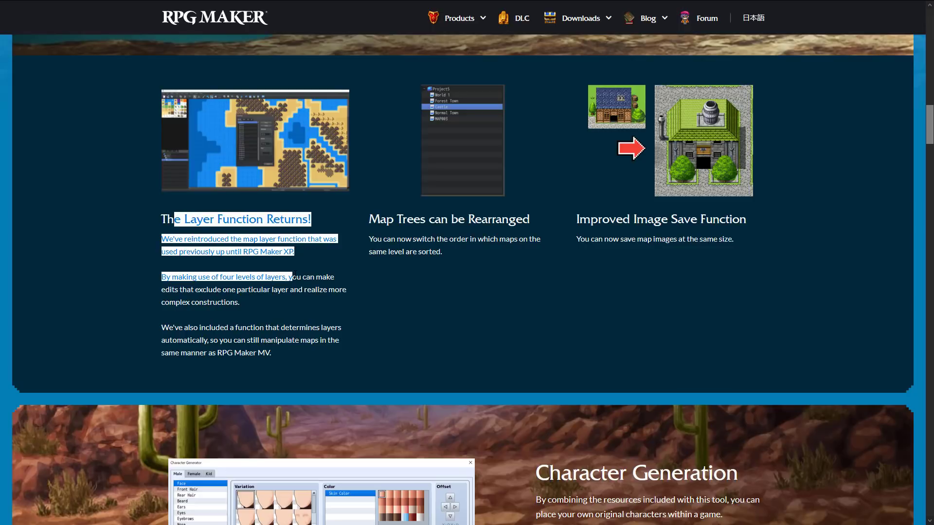
pyautogui.click(302, 282)
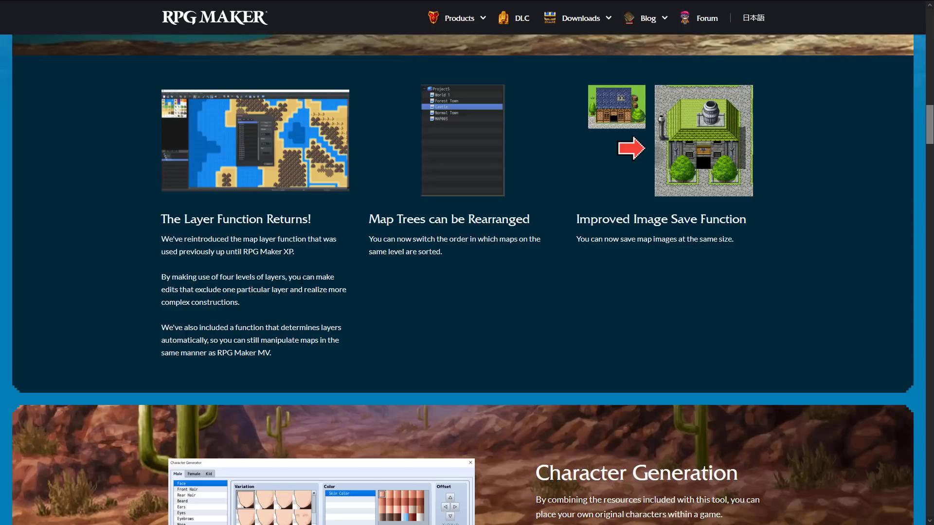
pyautogui.scroll(-15, 295, 264)
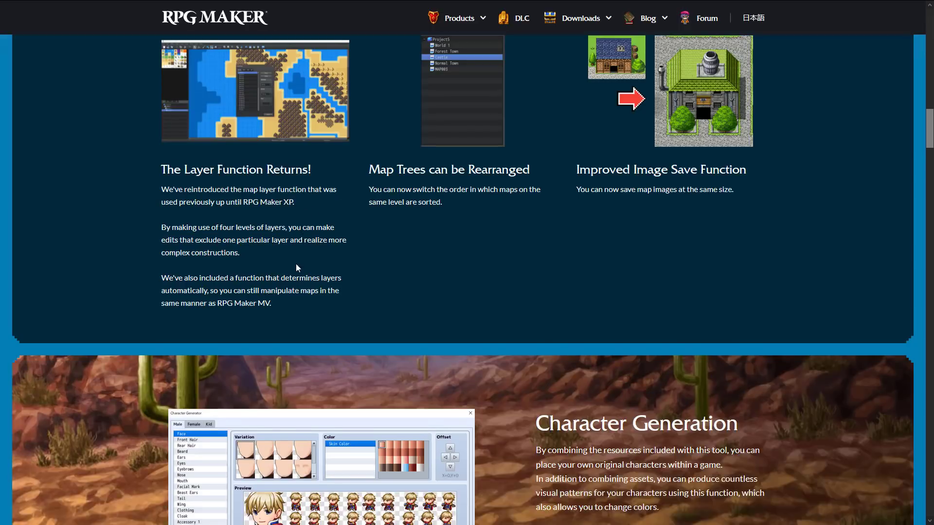
pyautogui.scroll(-6, 296, 263)
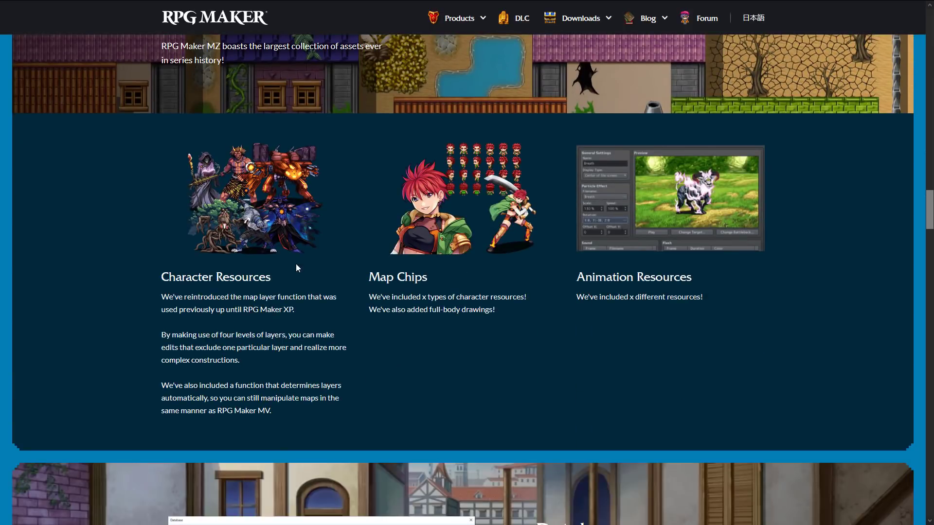
pyautogui.moveTo(177, 247); pyautogui.dragTo(304, 361)
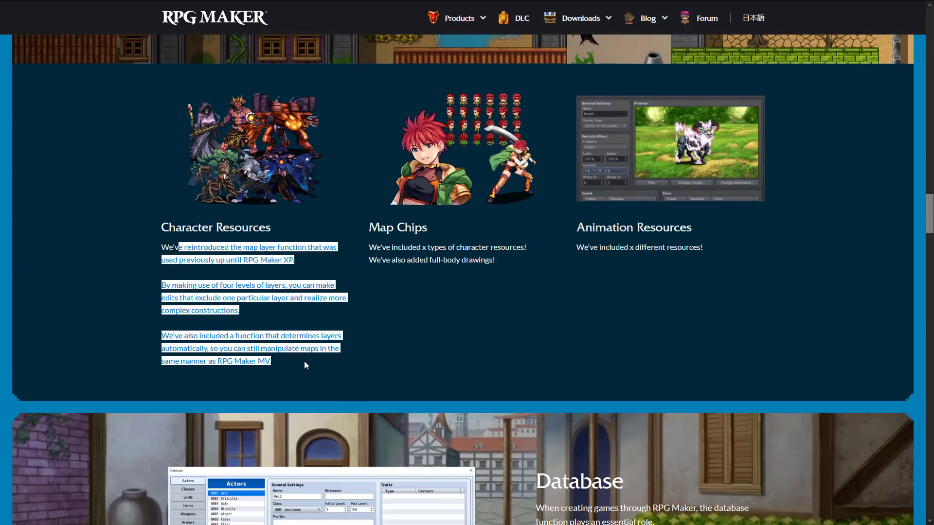
pyautogui.click(301, 359)
# Step: Examine the wording of the resource amounts given under Map Chips and Animation Resources
pyautogui.moveTo(391, 248); pyautogui.dragTo(468, 247)
pyautogui.click(424, 247)
pyautogui.doubleClick(425, 247)
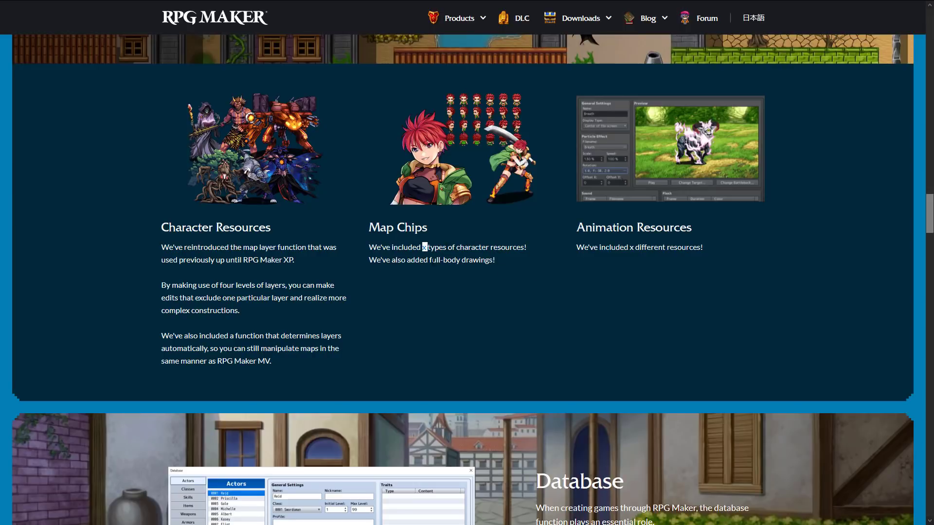
pyautogui.doubleClick(603, 247)
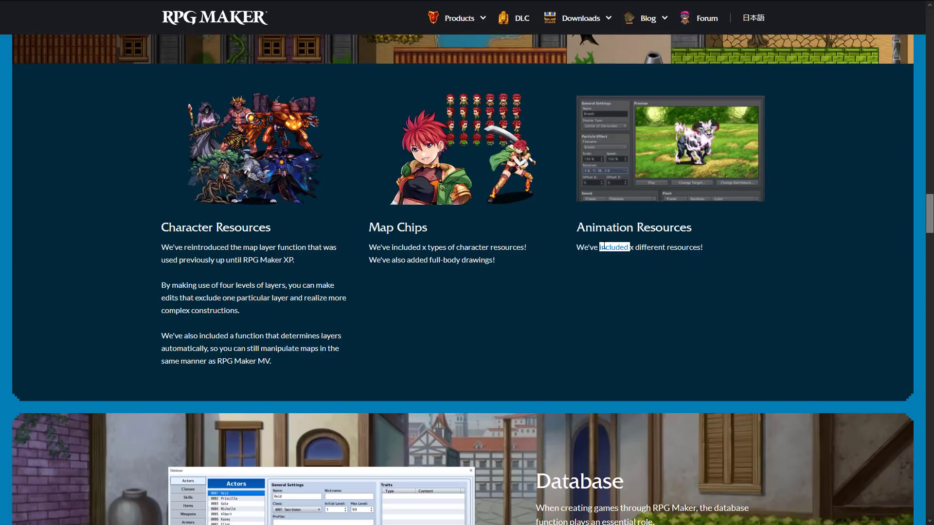
pyautogui.click(630, 246)
# Step: Read the Database section and the description of the new battle system
pyautogui.scroll(-9, 725, 252)
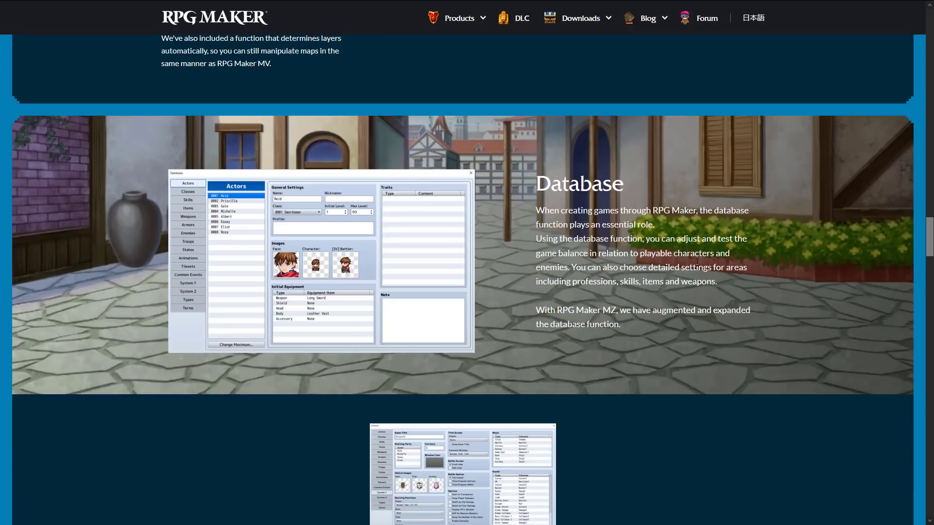
pyautogui.scroll(-1, 695, 265)
pyautogui.scroll(3, 612, 171)
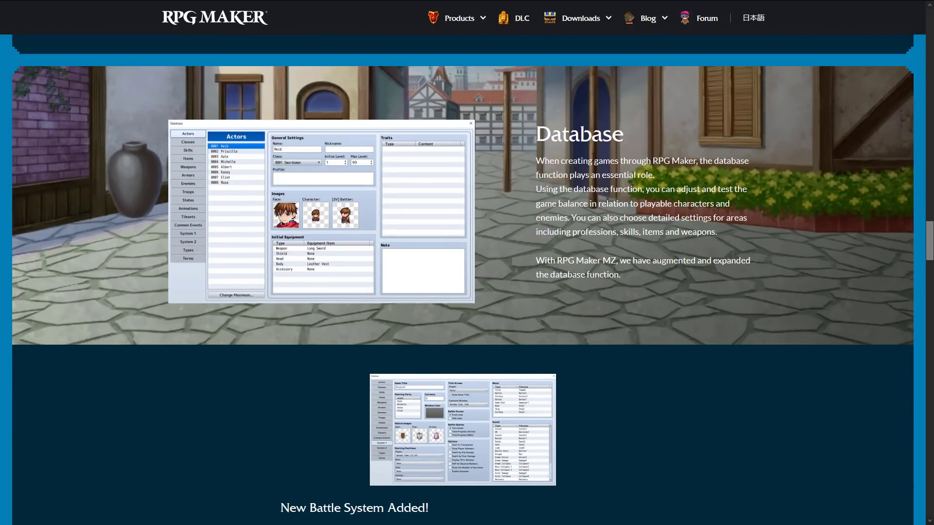
pyautogui.scroll(-2, 593, 157)
pyautogui.scroll(-2, 564, 157)
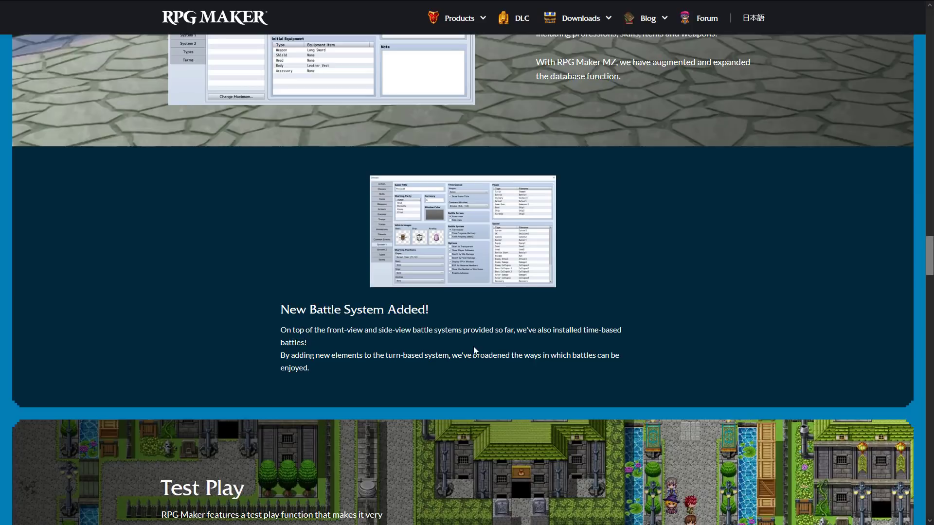
# Step: Read the Test Play and Events sections, including the extended event commands and the movement route preview
pyautogui.scroll(-6, 475, 349)
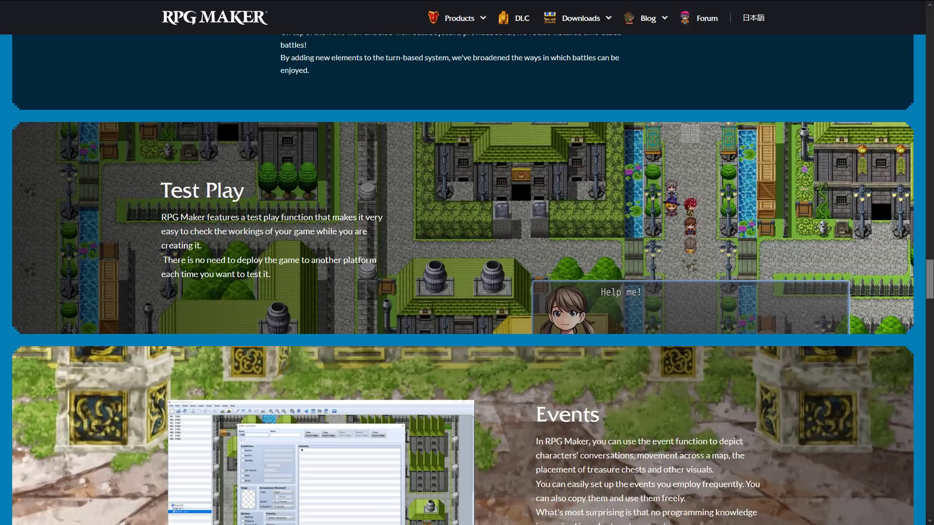
pyautogui.scroll(-5, 361, 316)
pyautogui.scroll(-2, 363, 306)
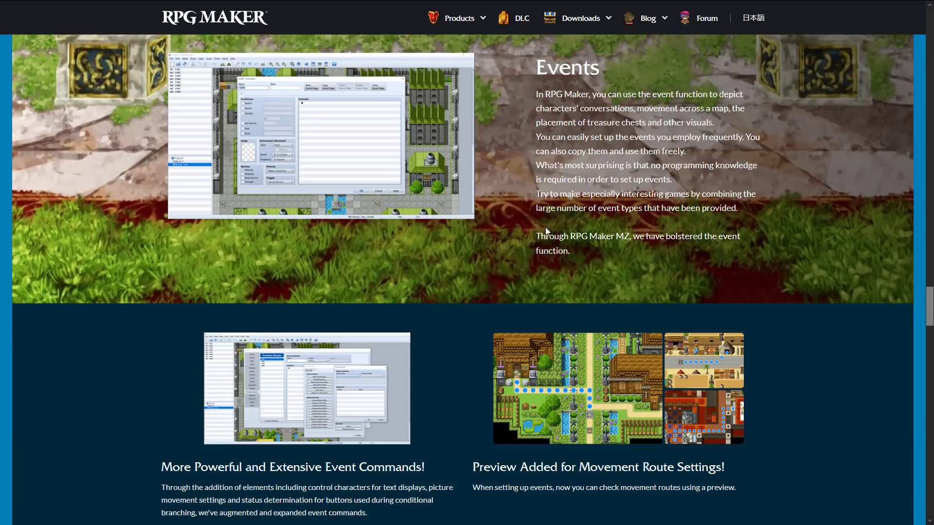
pyautogui.scroll(-2, 155, 384)
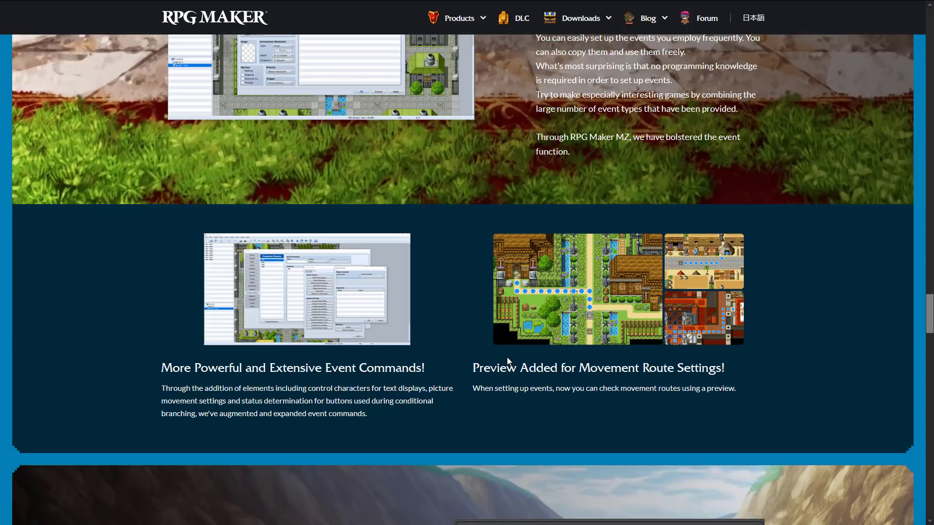
pyautogui.moveTo(368, 400); pyautogui.dragTo(163, 388)
pyautogui.click(188, 378)
pyautogui.scroll(-1, 393, 398)
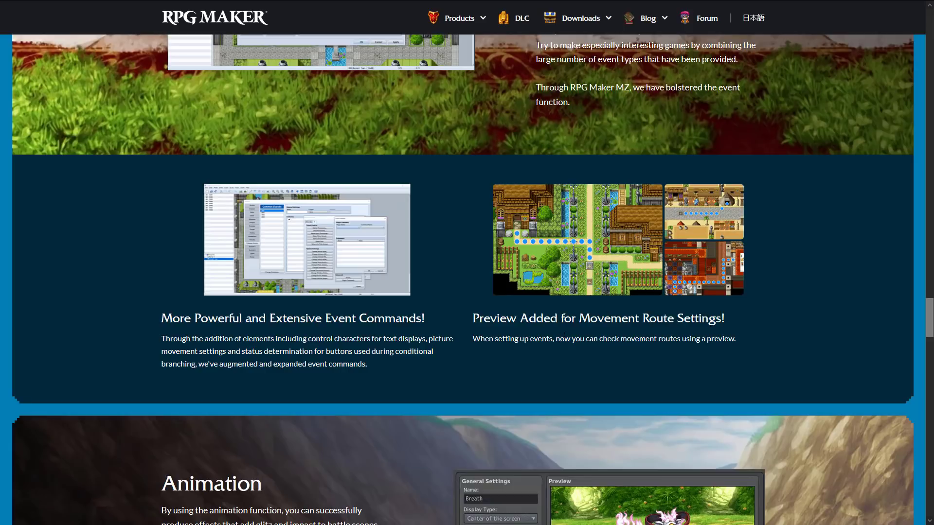
# Step: Read the Animation section with its Effekseer footnote, and continue to the Plug-ins section
pyautogui.scroll(-8, 718, 339)
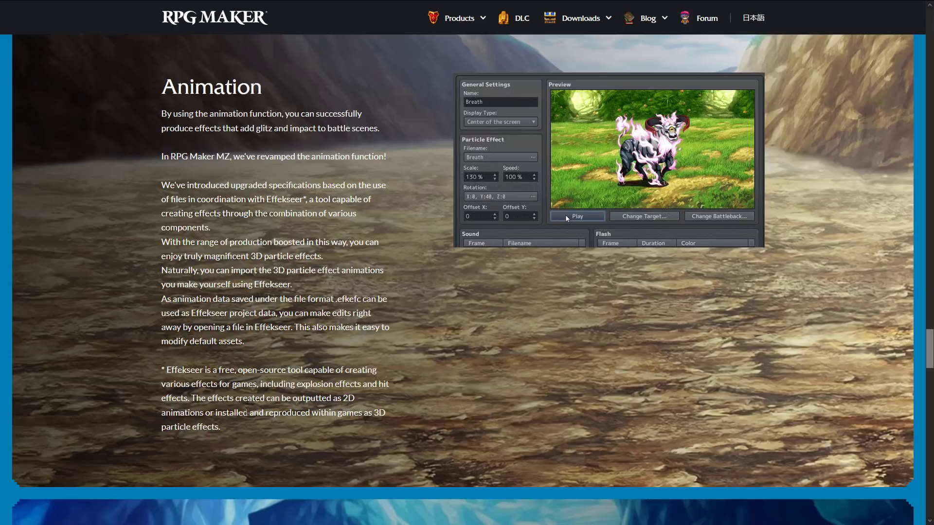
pyautogui.moveTo(248, 412); pyautogui.dragTo(167, 366)
pyautogui.click(168, 365)
pyautogui.moveTo(182, 369); pyautogui.dragTo(321, 422)
pyautogui.click(322, 423)
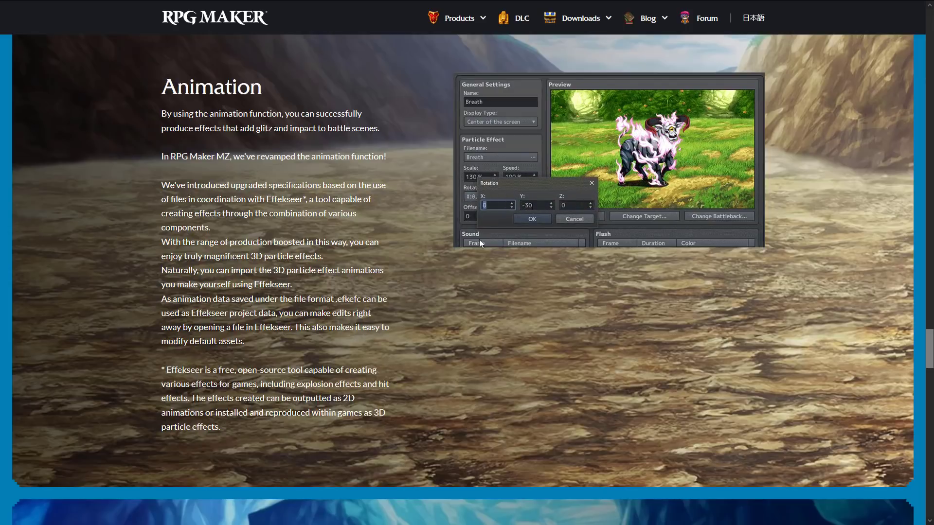
pyautogui.scroll(-8, 461, 276)
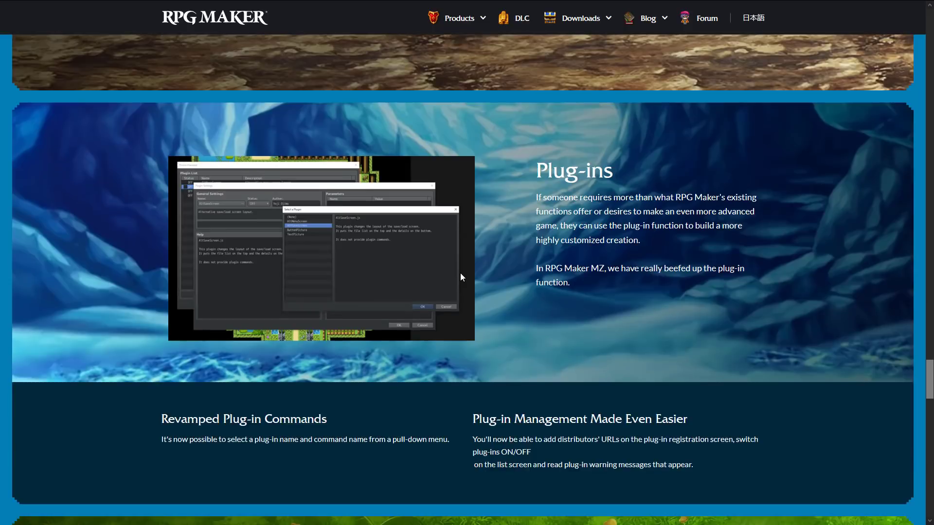
# Step: Read the Plug-ins section, including the revamped plug-in commands and plug-in management, and continue to Playing the Game
pyautogui.scroll(-1, 462, 277)
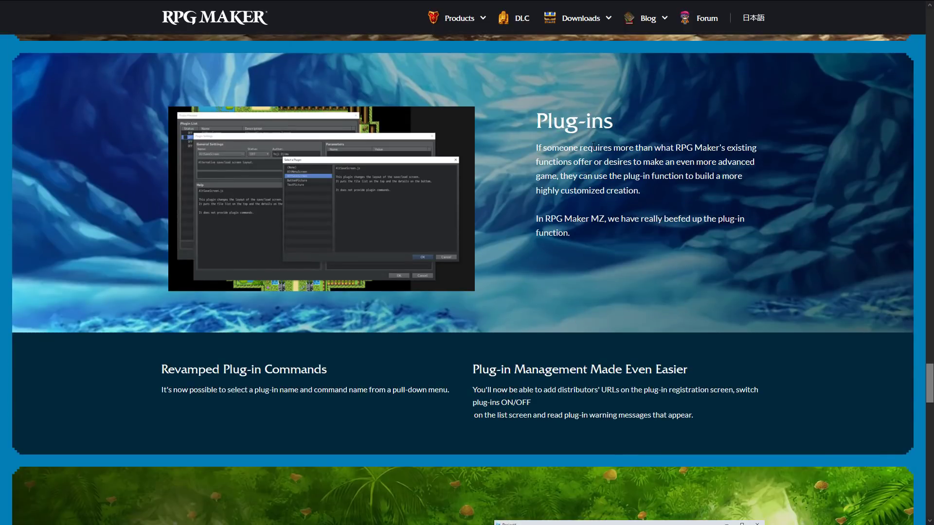
pyautogui.scroll(-1, 616, 220)
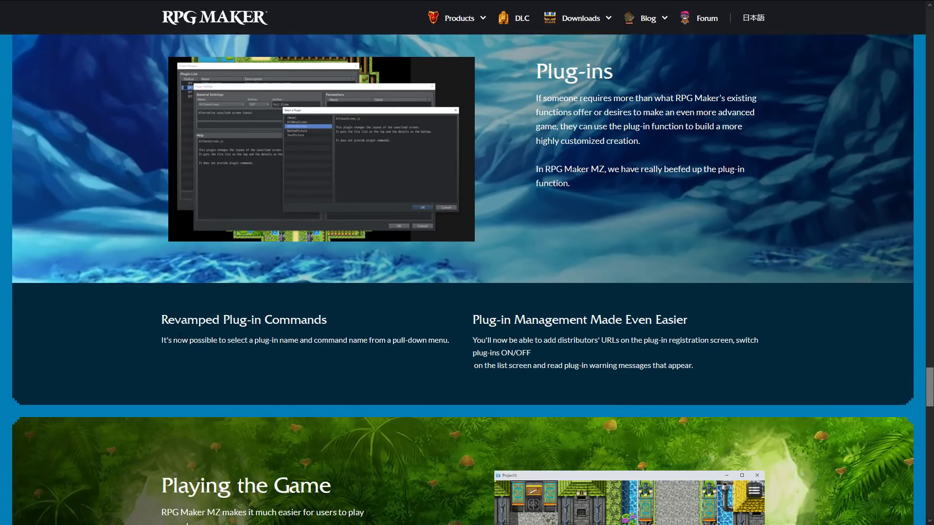
pyautogui.moveTo(173, 340); pyautogui.dragTo(452, 340)
pyautogui.click(533, 307)
pyautogui.scroll(-1, 773, 360)
pyautogui.scroll(-3, 729, 304)
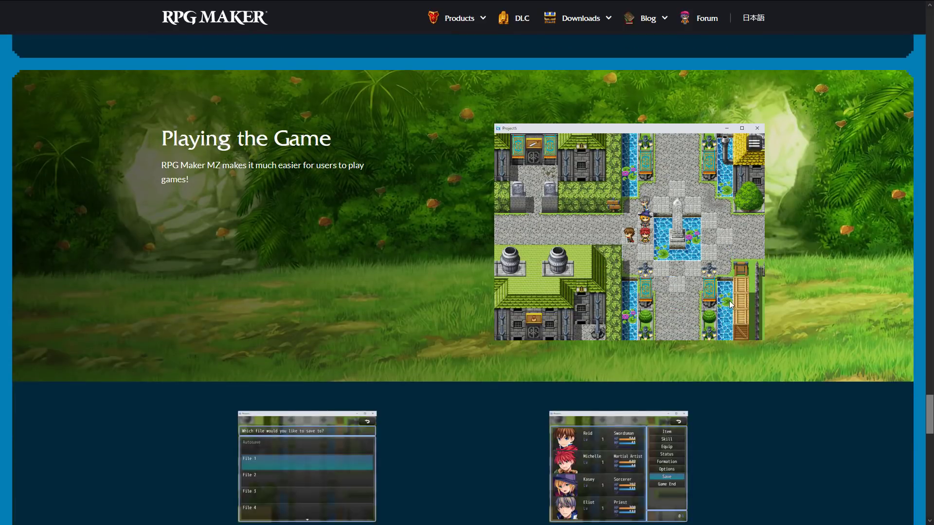
# Step: Read the descriptions of the UI makeover for smartphones and the auto-save function under Playing the Game
pyautogui.scroll(-3, 363, 146)
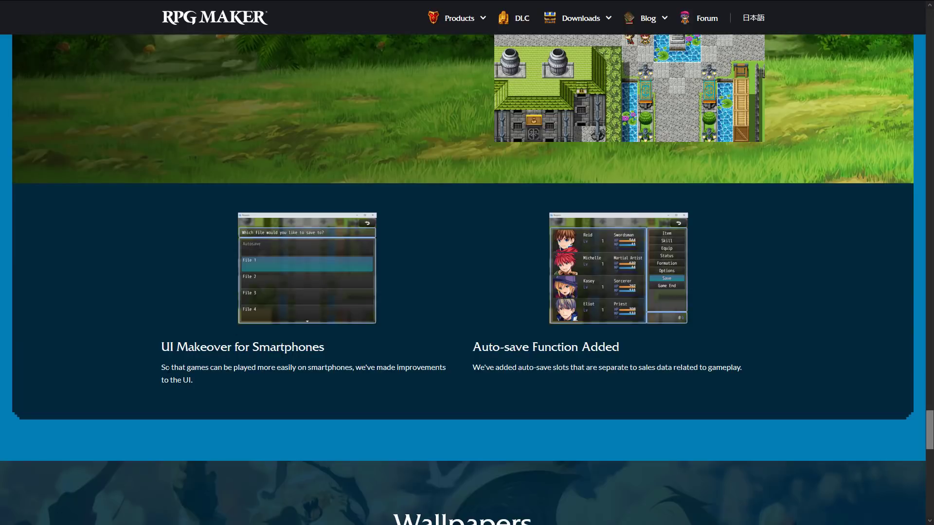
pyautogui.moveTo(169, 368); pyautogui.dragTo(363, 376)
pyautogui.click(340, 357)
pyautogui.moveTo(486, 367); pyautogui.dragTo(748, 367)
pyautogui.click(748, 366)
pyautogui.doubleClick(641, 368)
pyautogui.click(769, 360)
# Step: Examine the minimum System Requirements near the end of the product page, including graphics and display resolution
pyautogui.scroll(-15, 774, 362)
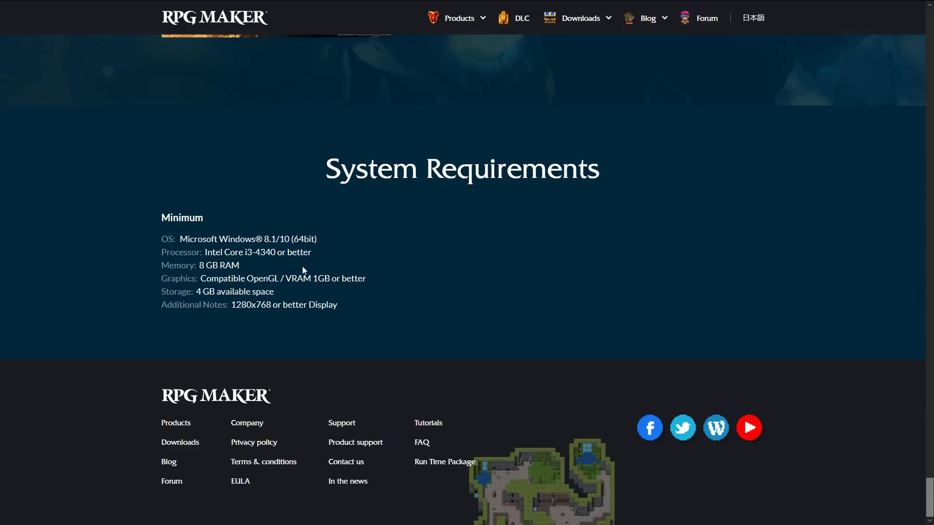
pyautogui.moveTo(147, 236); pyautogui.dragTo(415, 294)
pyautogui.click(416, 293)
pyautogui.moveTo(363, 279); pyautogui.dragTo(301, 252)
pyautogui.click(188, 278)
pyautogui.click(331, 252)
pyautogui.moveTo(351, 316); pyautogui.dragTo(215, 305)
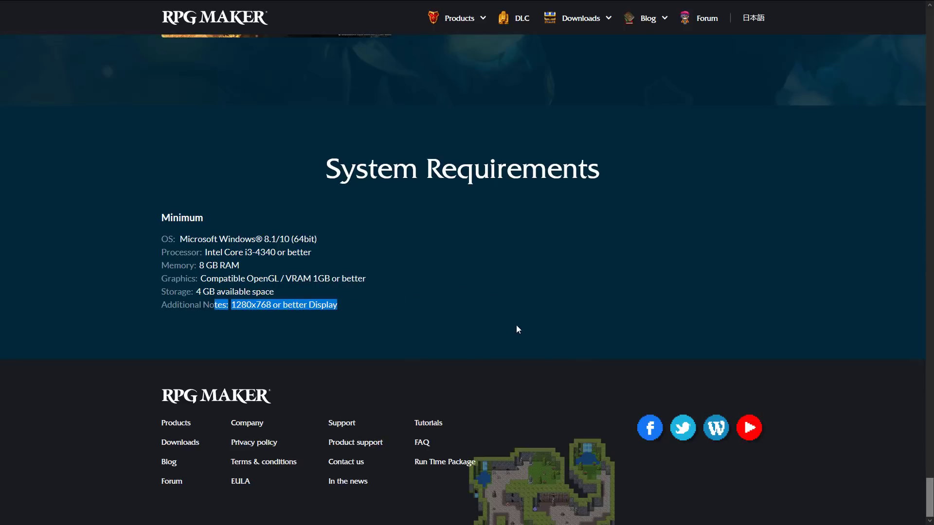
pyautogui.click(431, 282)
# Step: Open the Degica Shop offer from the start of the product page, check its price, and return to the product page
pyautogui.scroll(15, 430, 285)
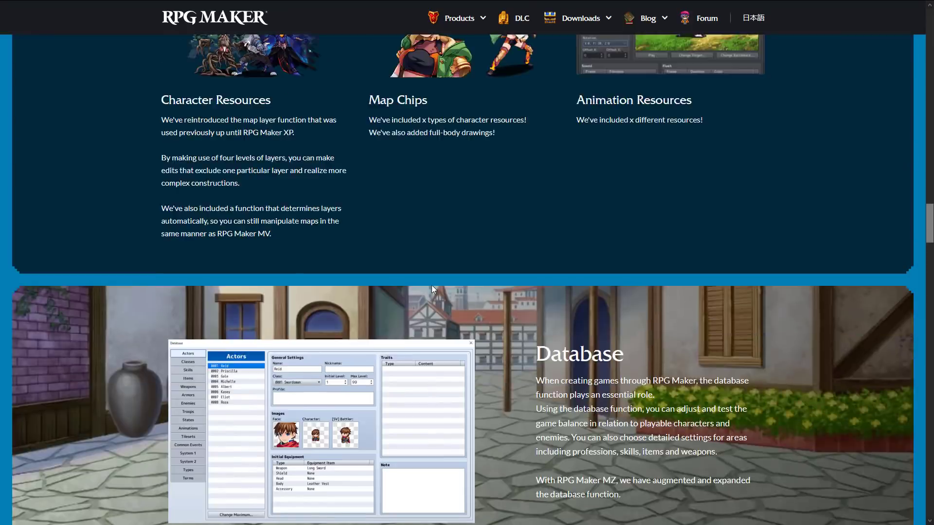
pyautogui.scroll(15, 431, 285)
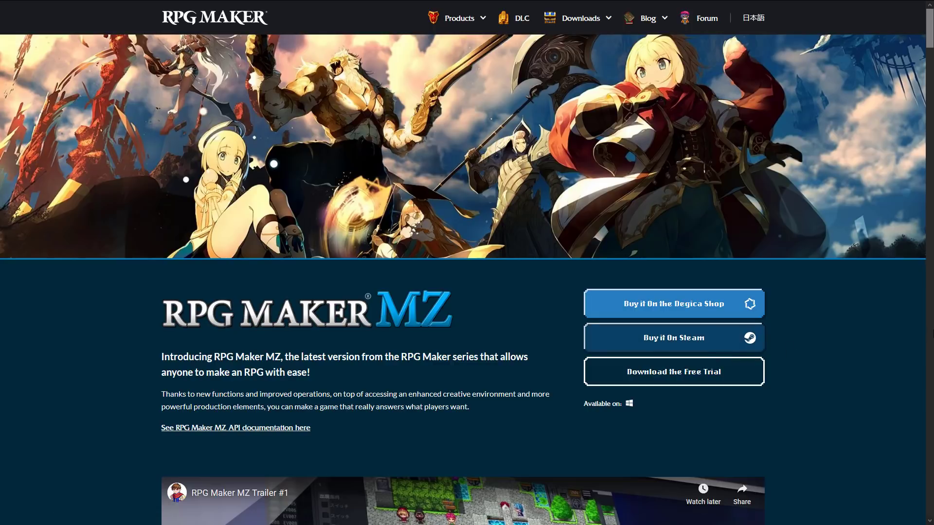
pyautogui.click(680, 305)
pyautogui.click(351, 363)
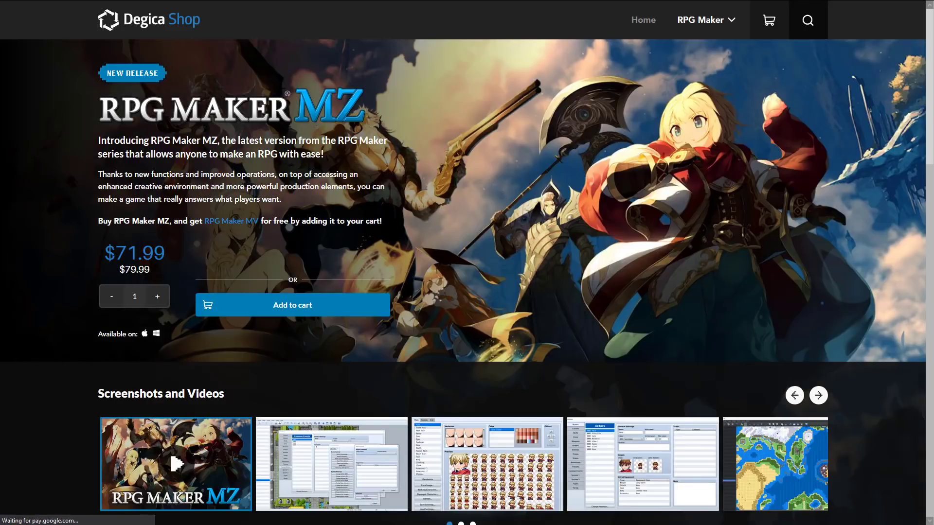
pyautogui.hotkey('alt', 'Left')
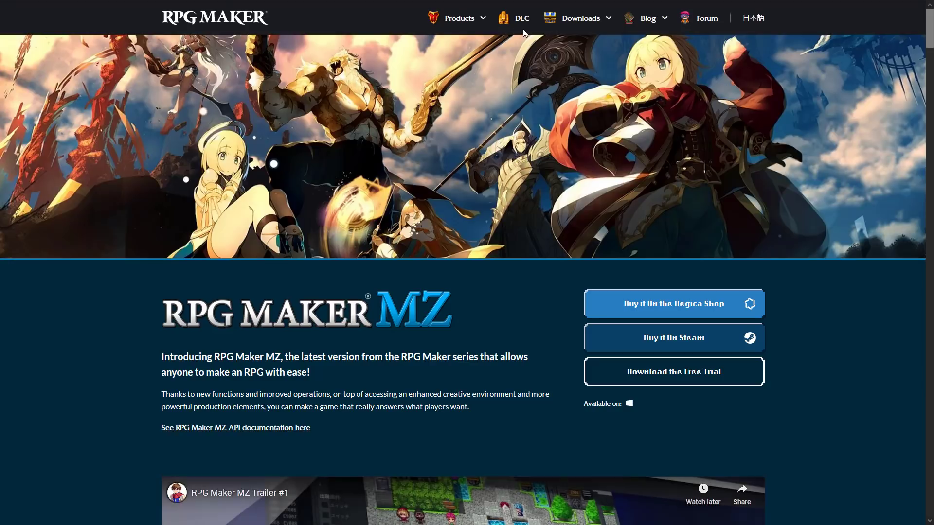
pyautogui.click(466, 24)
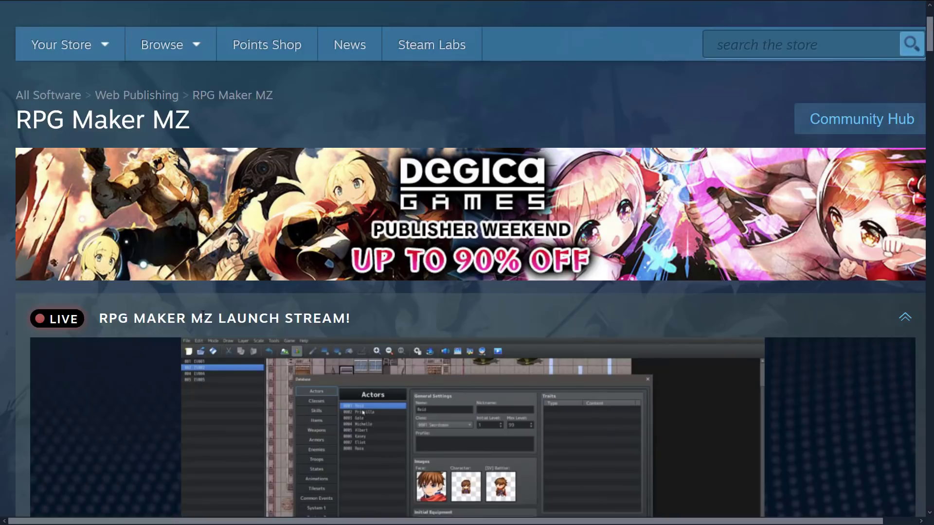
# Step: On the RPG Maker MZ Steam store page, dismiss the Now Broadcasting overlay and check the standalone software's discounted price
pyautogui.scroll(-2, 269, 283)
pyautogui.scroll(-12, 307, 253)
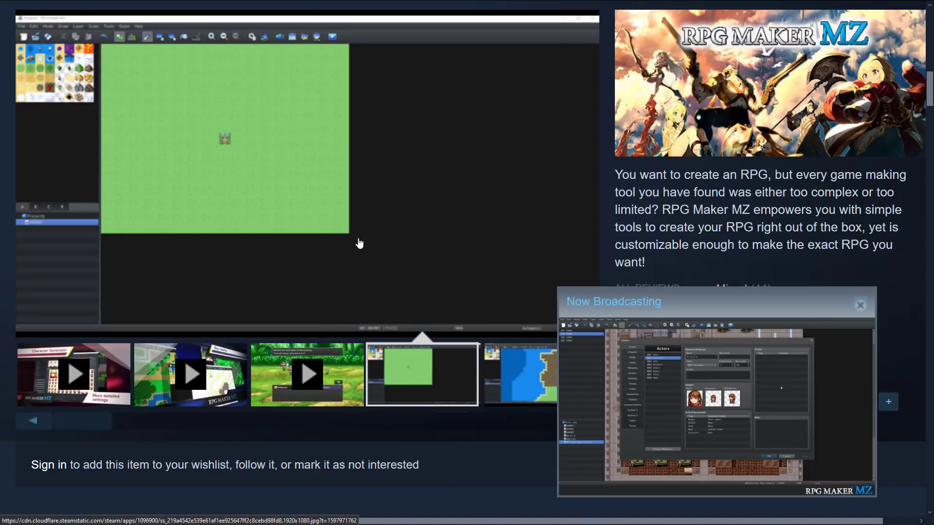
pyautogui.click(860, 305)
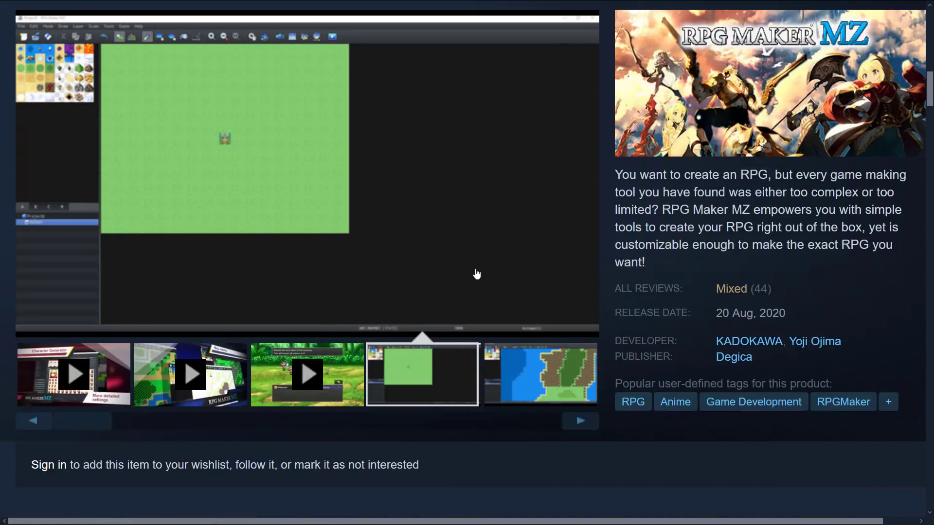
pyautogui.scroll(-6, 476, 270)
pyautogui.scroll(-2, 476, 264)
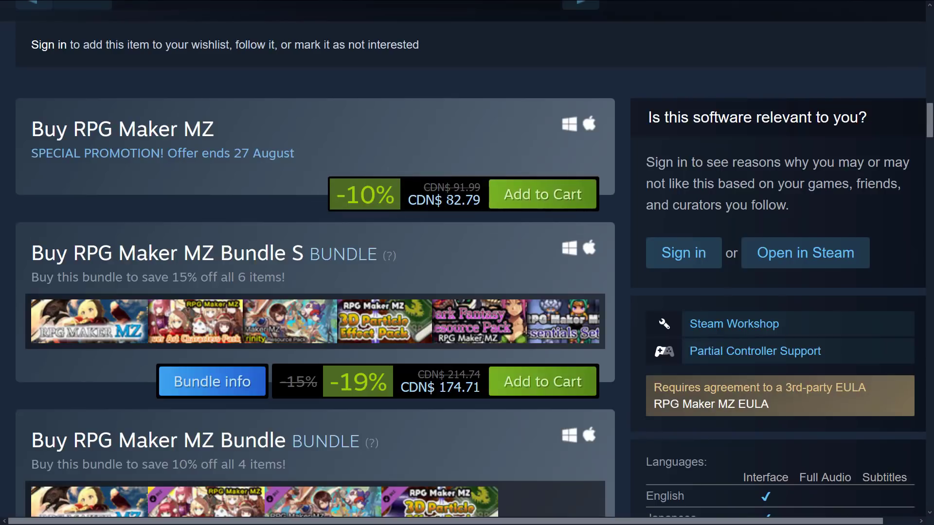
pyautogui.moveTo(446, 200); pyautogui.dragTo(480, 201)
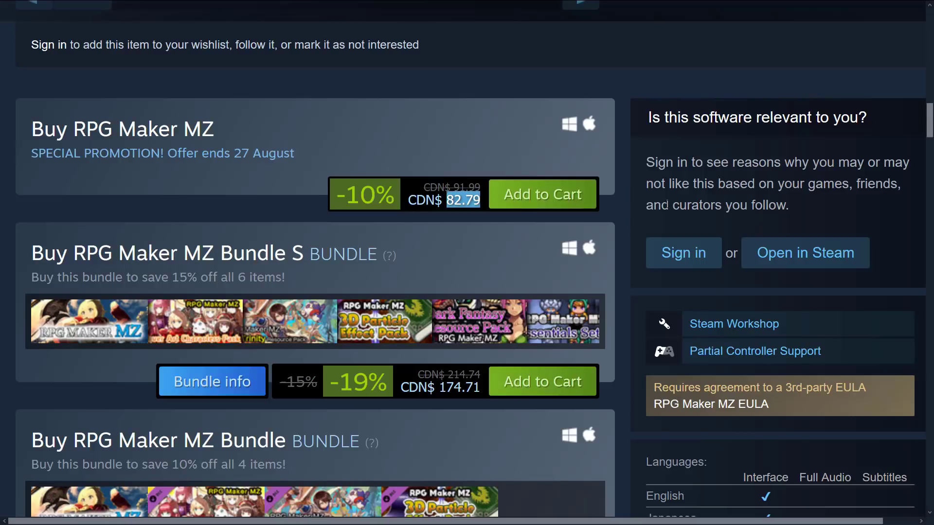
# Step: Review the RPG Maker MZ bundles and the listed downloadable content packs with their prices
pyautogui.scroll(-6, 403, 256)
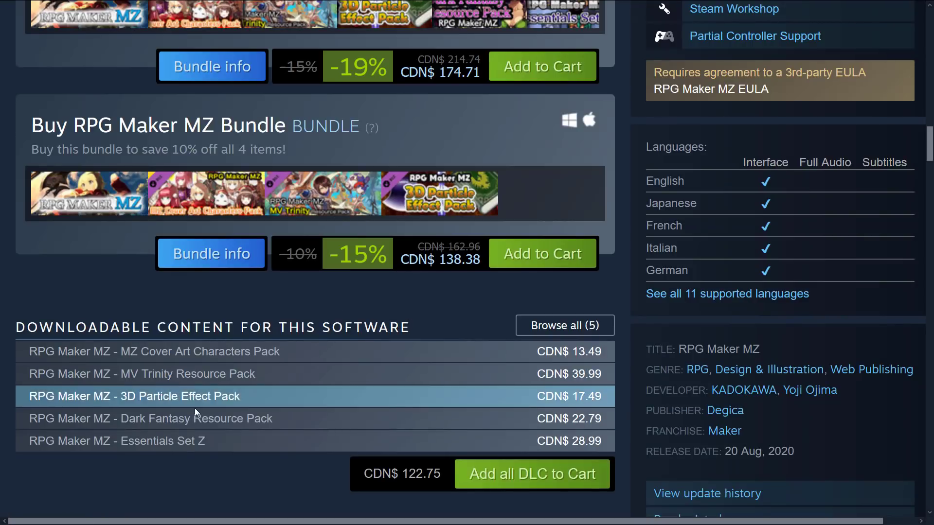
pyautogui.moveTo(212, 372)
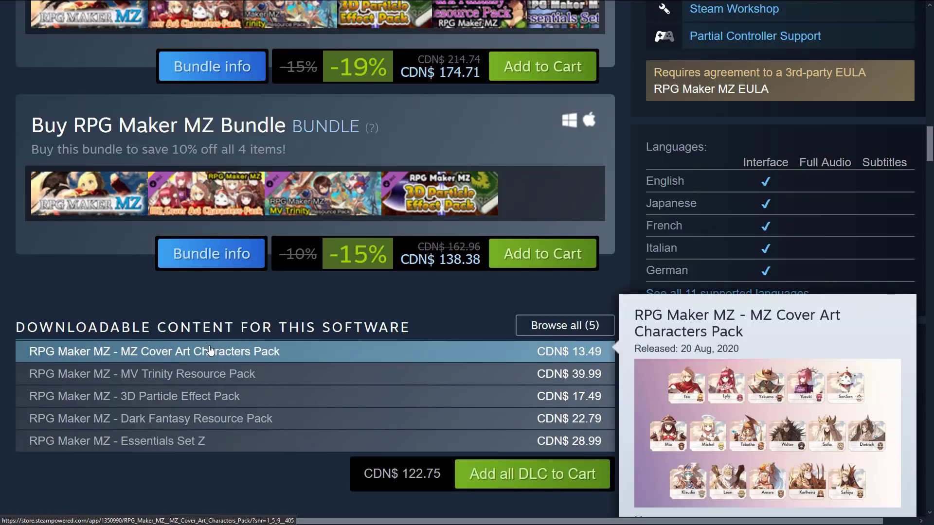
pyautogui.moveTo(210, 403)
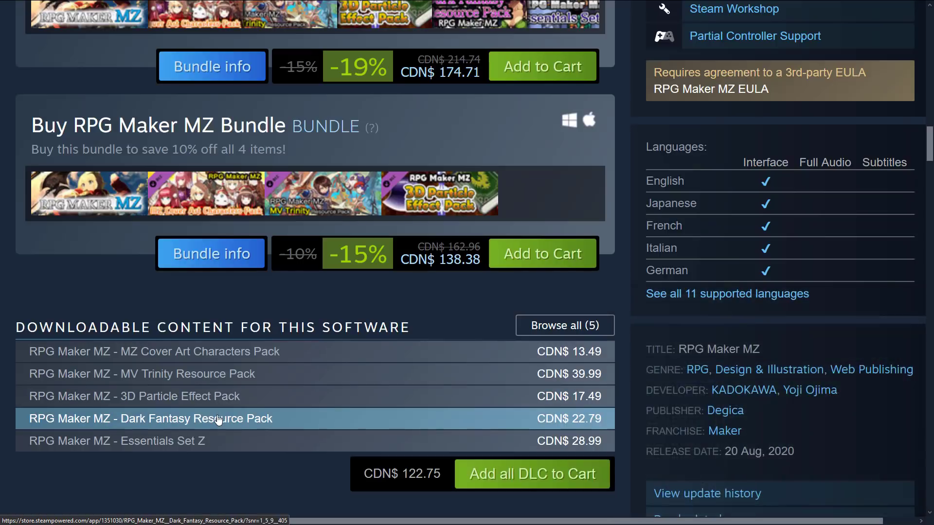
pyautogui.moveTo(203, 438)
# Step: Skim the recent announcements, the About This Software description and the system requirements on the Steam page
pyautogui.scroll(-6, 222, 398)
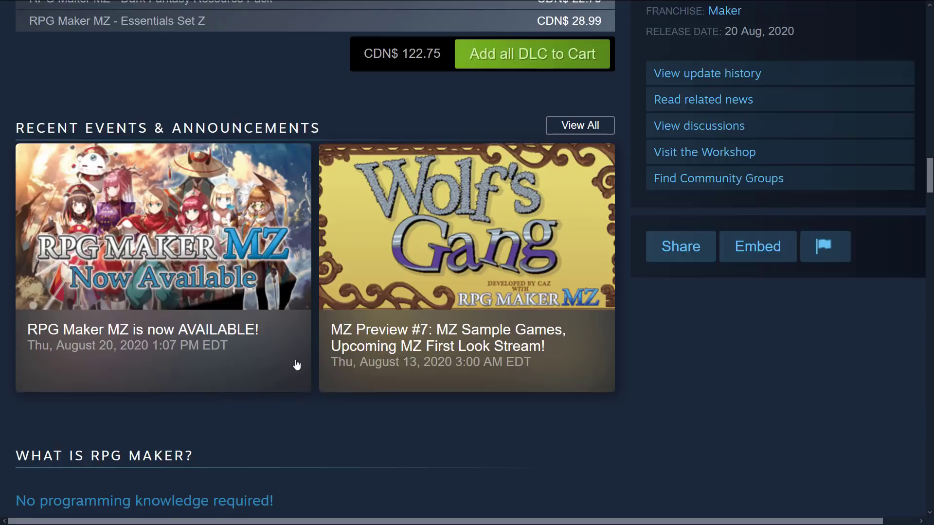
pyautogui.scroll(-10, 309, 340)
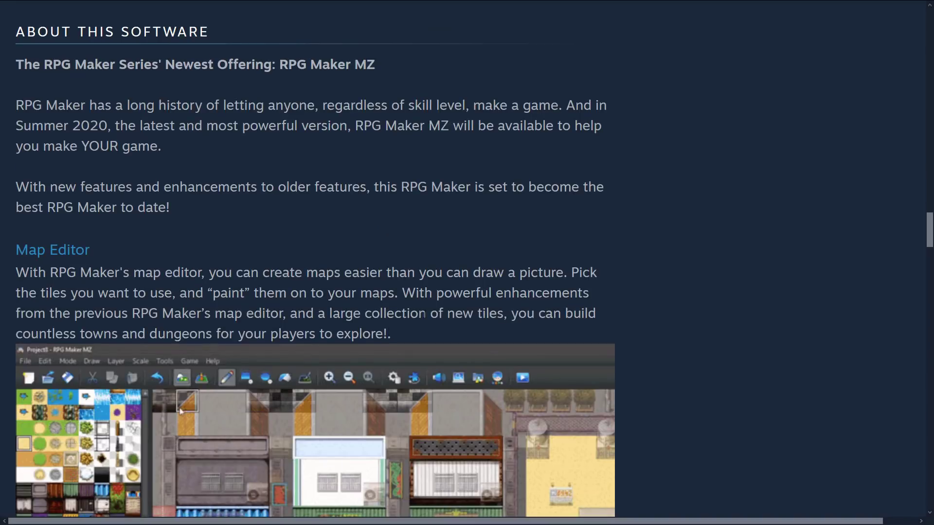
pyautogui.scroll(-6, 489, 304)
pyautogui.scroll(-6, 489, 306)
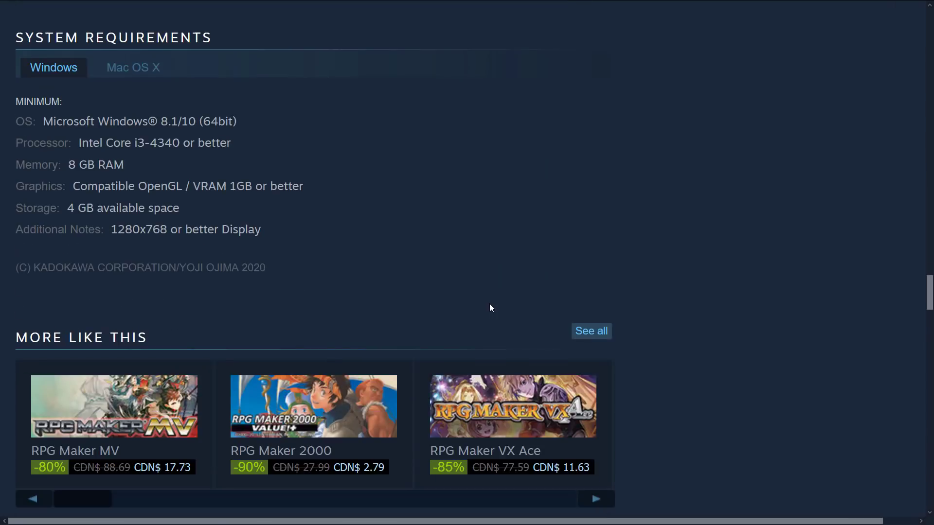
# Step: Check the overall customer review rating and the review filter options
pyautogui.scroll(-9, 490, 307)
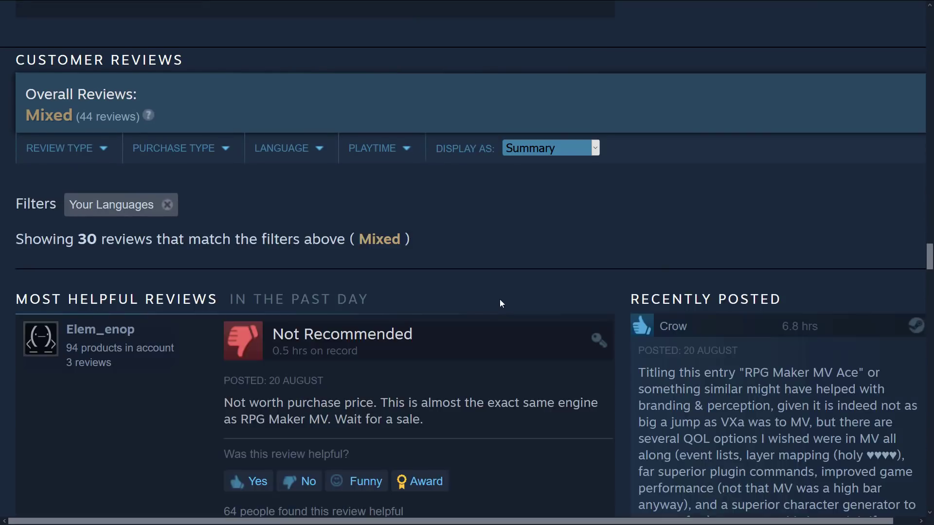
pyautogui.scroll(-2, 500, 301)
pyautogui.scroll(3, 500, 301)
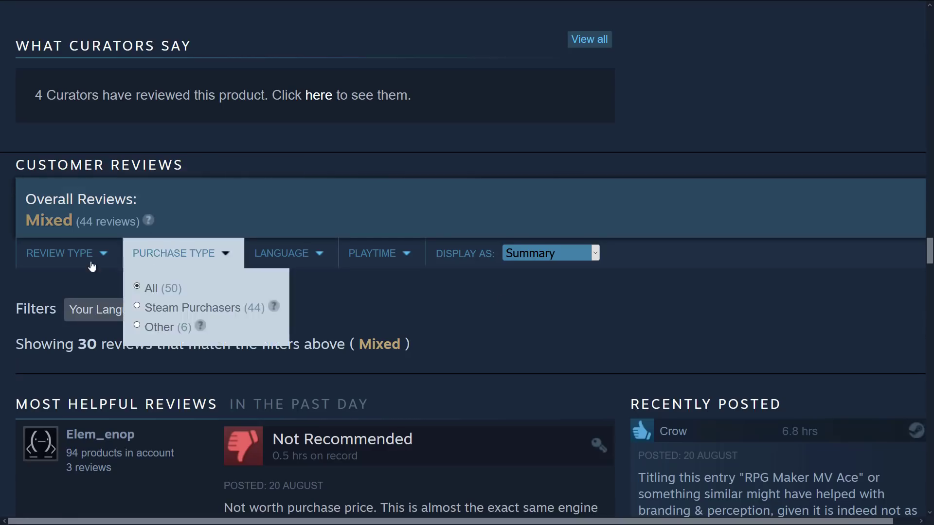
pyautogui.scroll(-3, 312, 315)
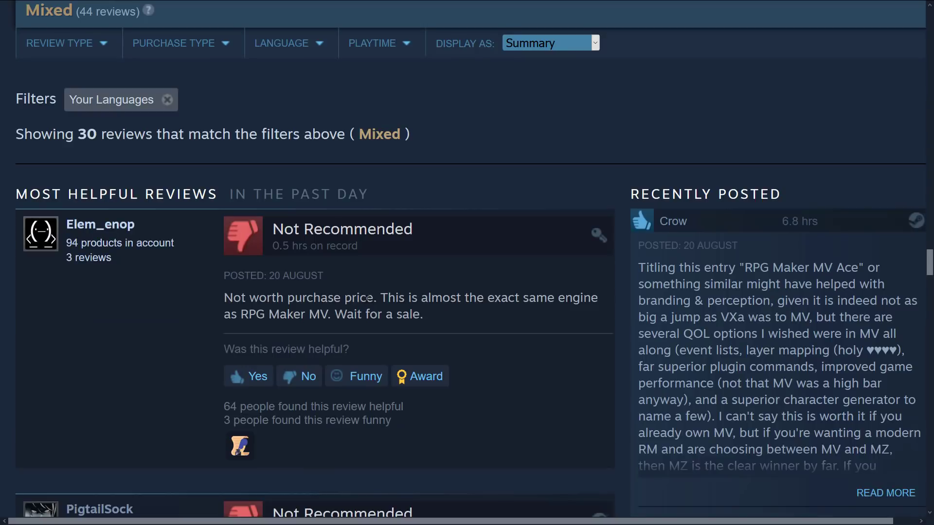
# Step: Read the most helpful customer reviews, highlighting the first one's comparison with the RPG Maker MV engine
pyautogui.moveTo(306, 299); pyautogui.dragTo(440, 314)
pyautogui.click(440, 312)
pyautogui.moveTo(380, 298); pyautogui.dragTo(331, 314)
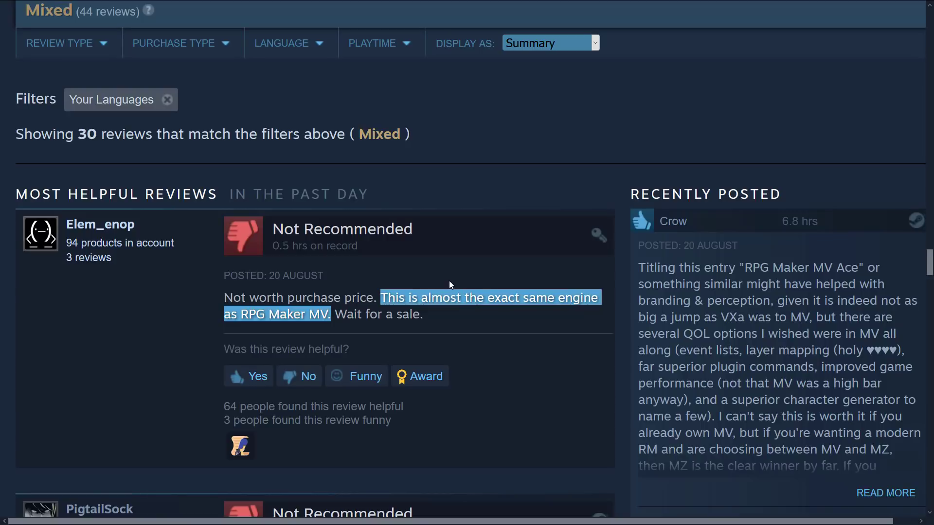
pyautogui.scroll(-8, 449, 282)
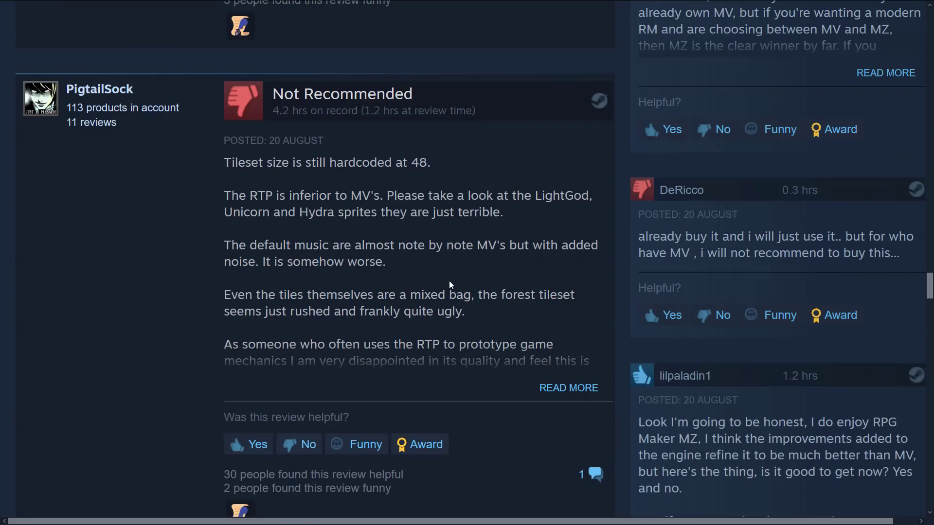
pyautogui.scroll(-10, 449, 284)
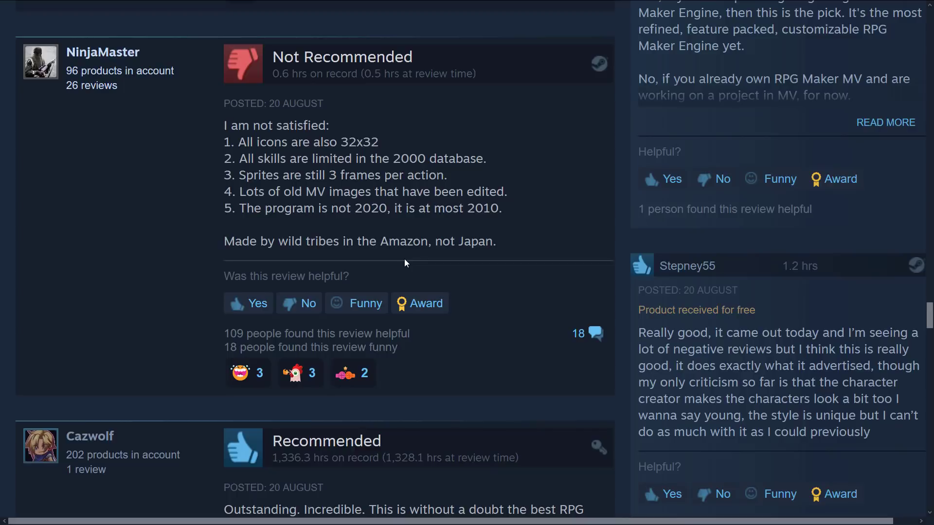
# Step: Return to the product summary beside the Steam screenshots and check the All Reviews rating
pyautogui.scroll(20, 438, 237)
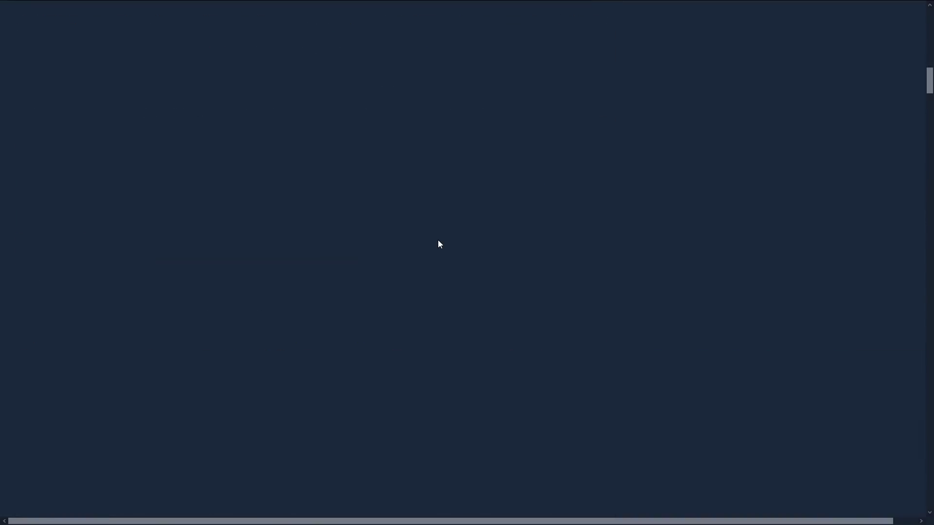
pyautogui.scroll(-15, 437, 238)
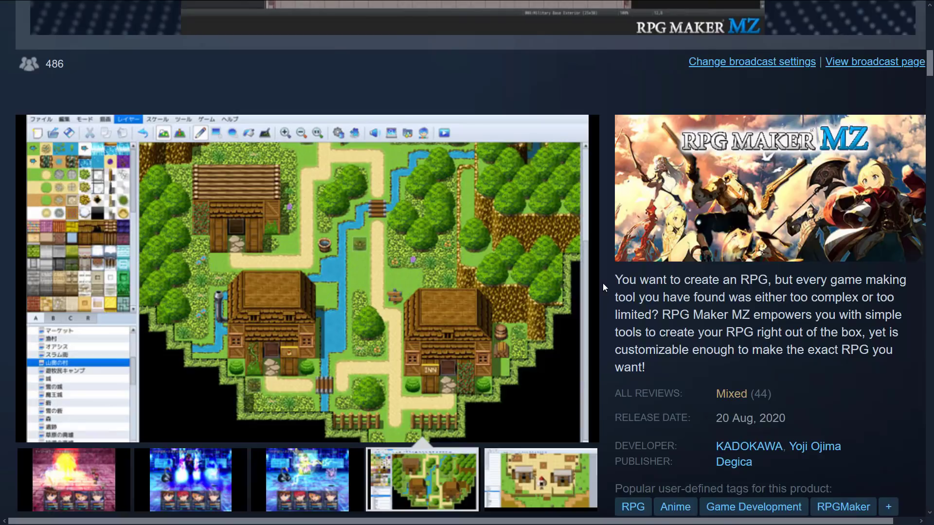
pyautogui.moveTo(783, 399)
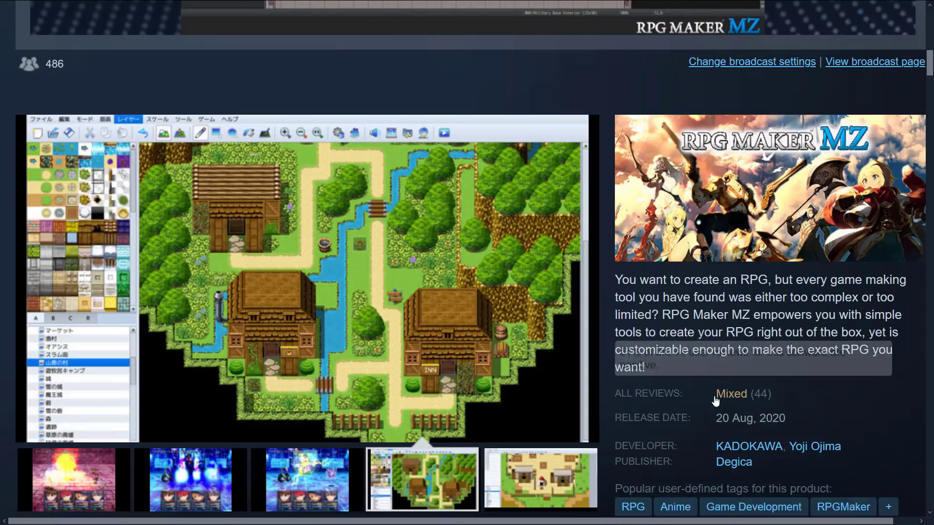